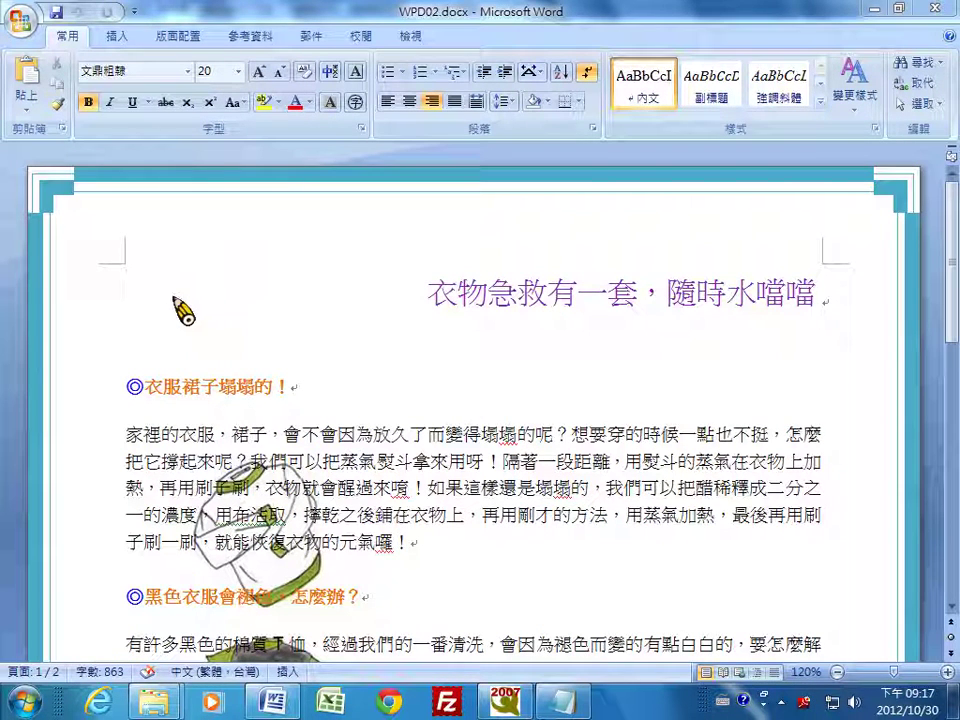
# Center the title '衣物急救有一套，隨時水噹噹' with 8-character left and right indents.
pyautogui.click(113, 305)
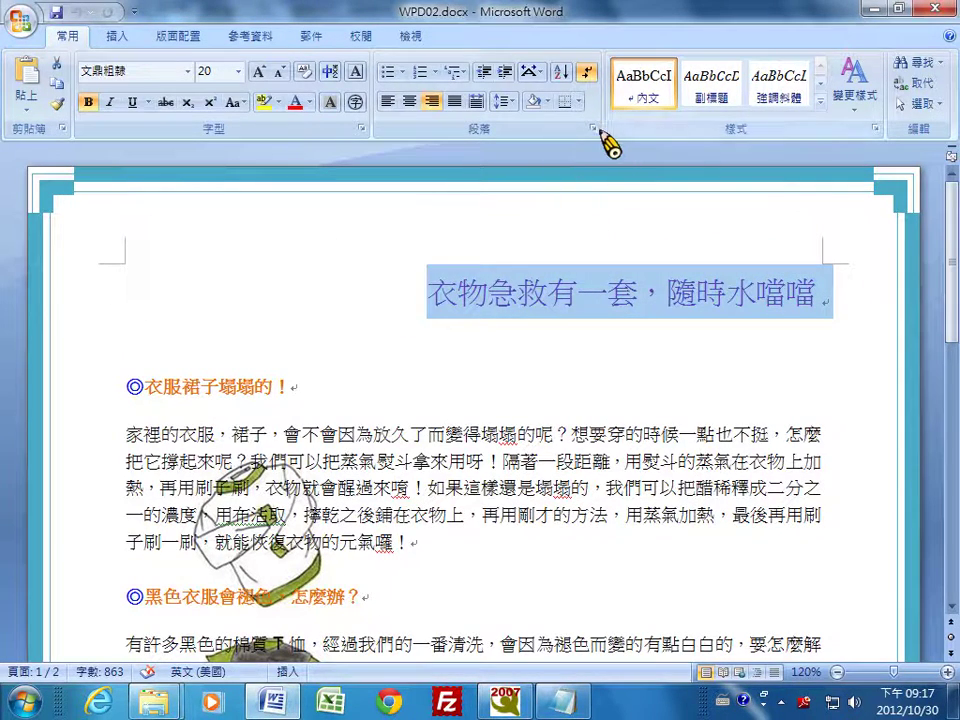
pyautogui.click(593, 128)
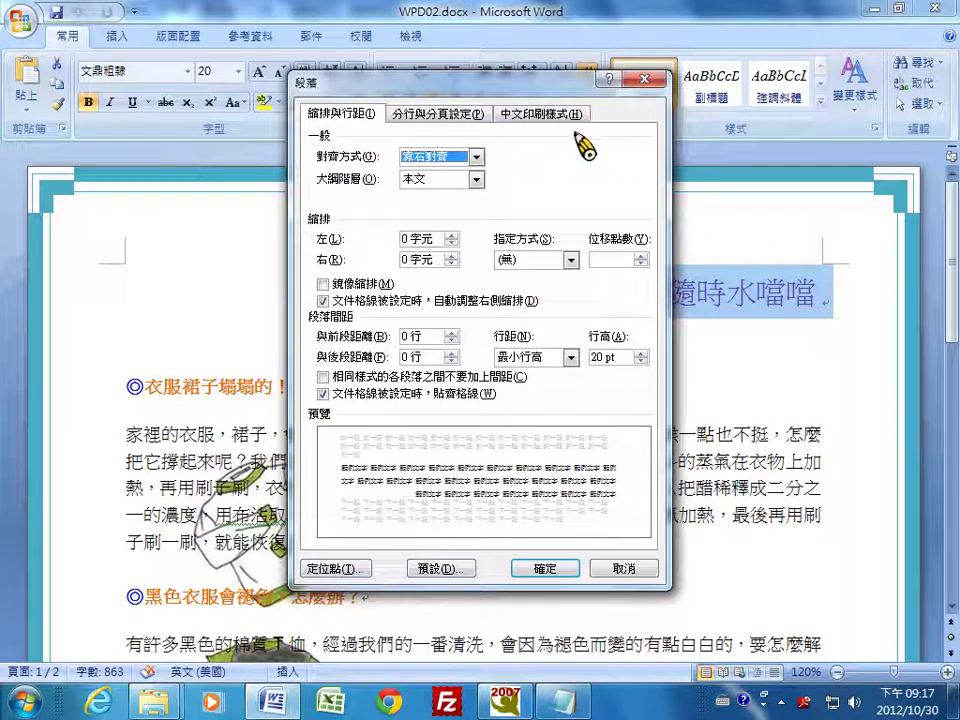
pyautogui.click(478, 158)
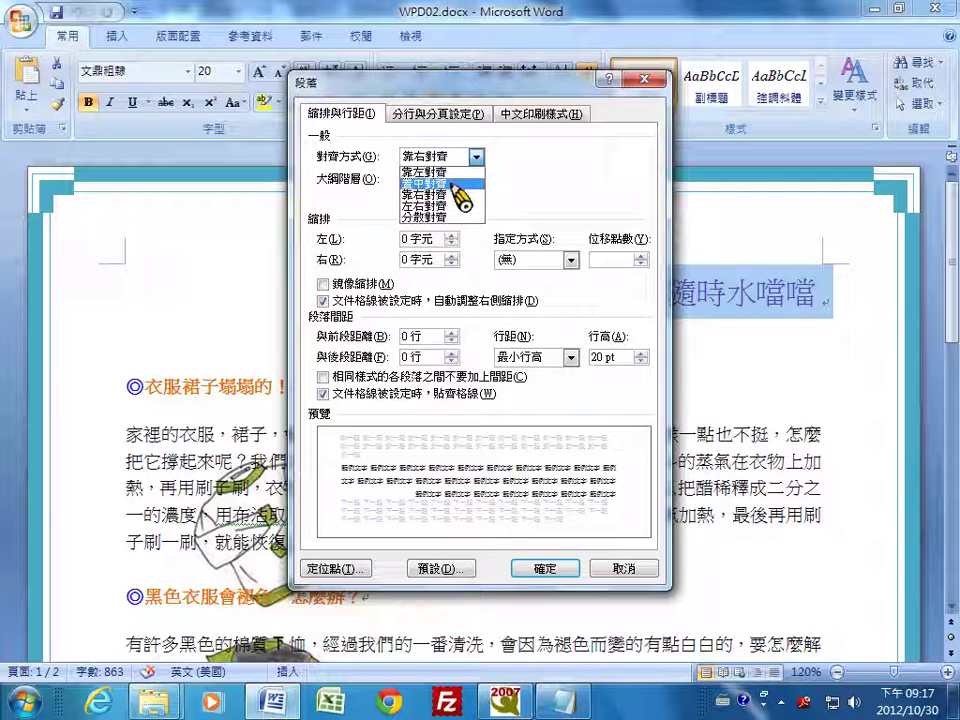
pyautogui.click(462, 182)
pyautogui.click(410, 240)
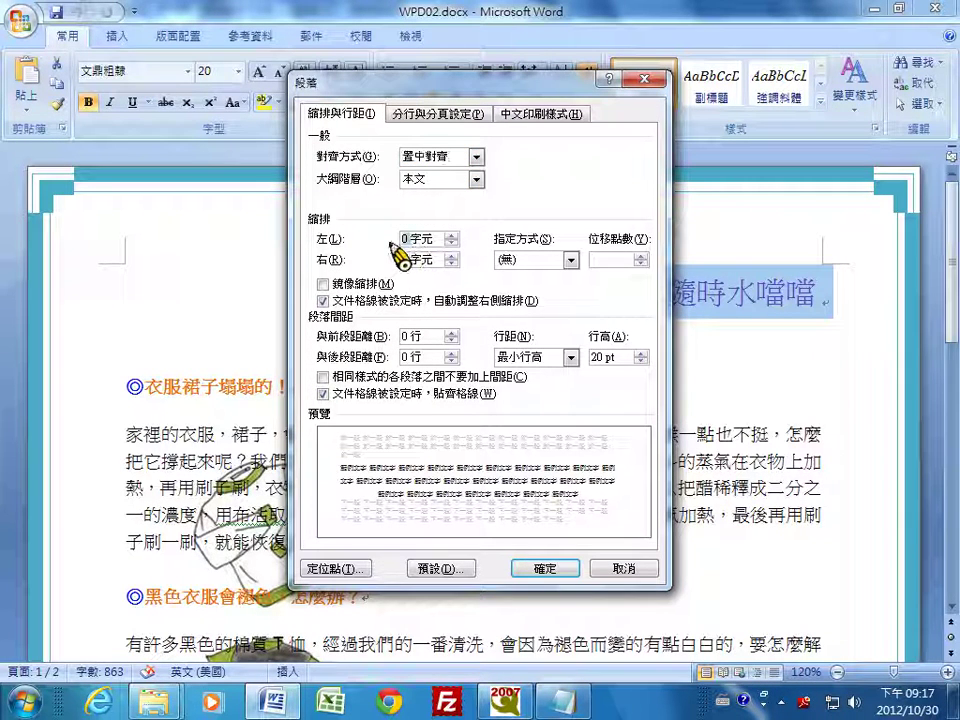
pyautogui.doubleClick(404, 240)
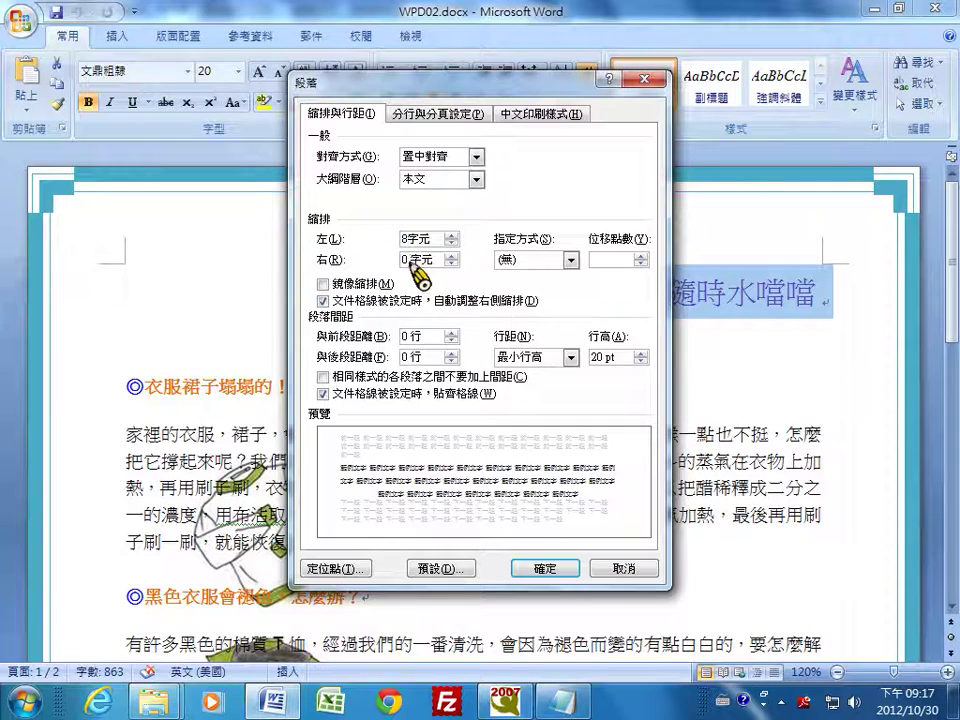
pyautogui.doubleClick(406, 260)
pyautogui.write('8')
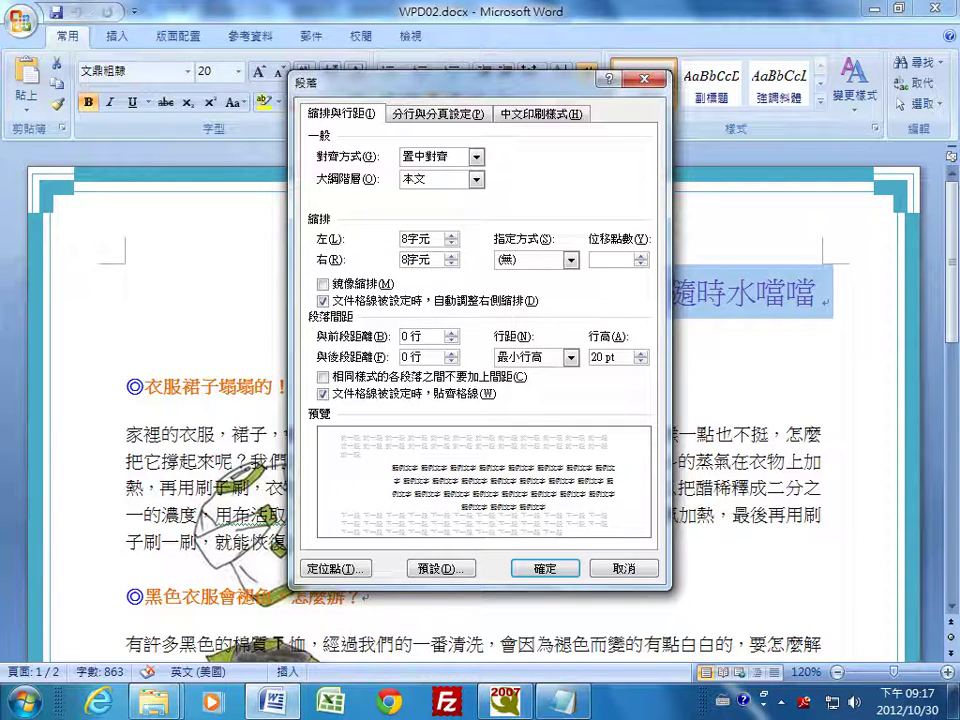
pyautogui.click(548, 570)
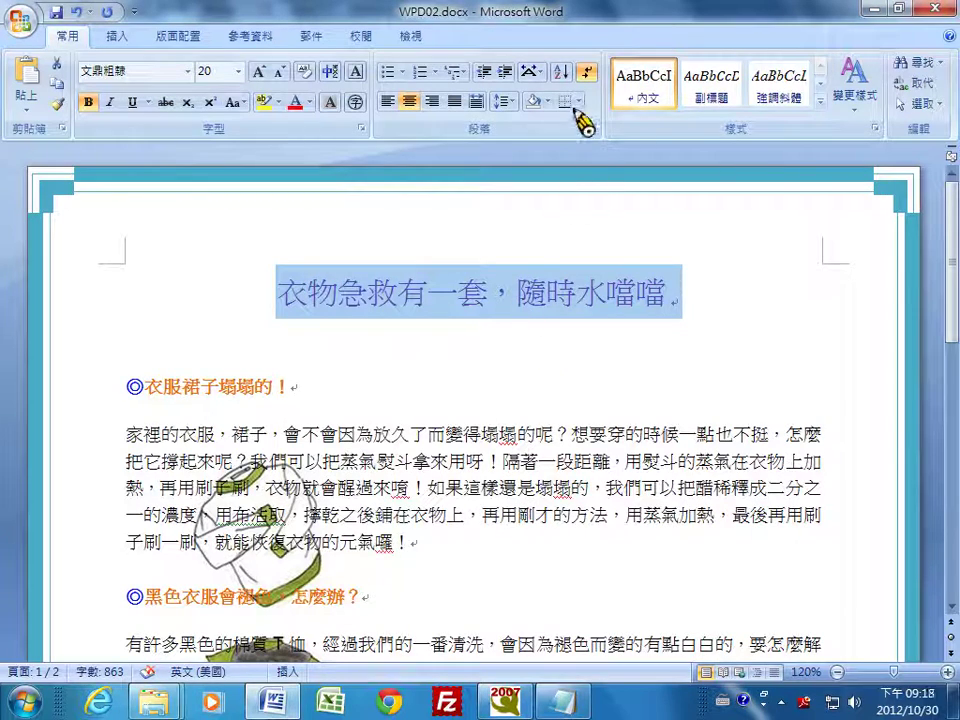
# Give the title paragraph blue 3 pt double-line borders, removing the top and bottom sides.
pyautogui.click(578, 102)
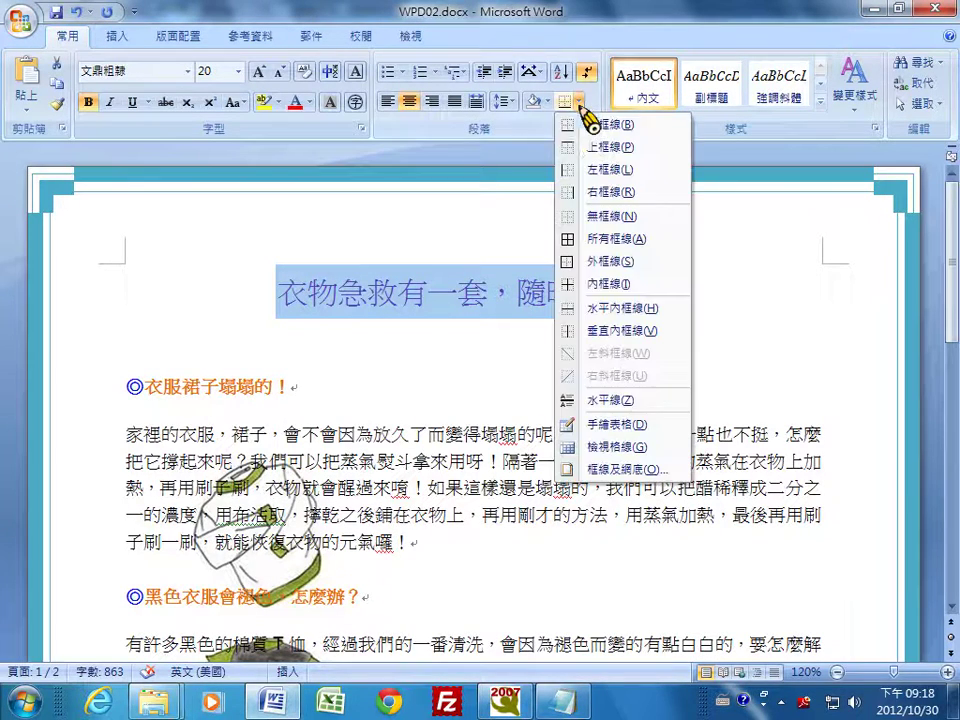
pyautogui.click(612, 470)
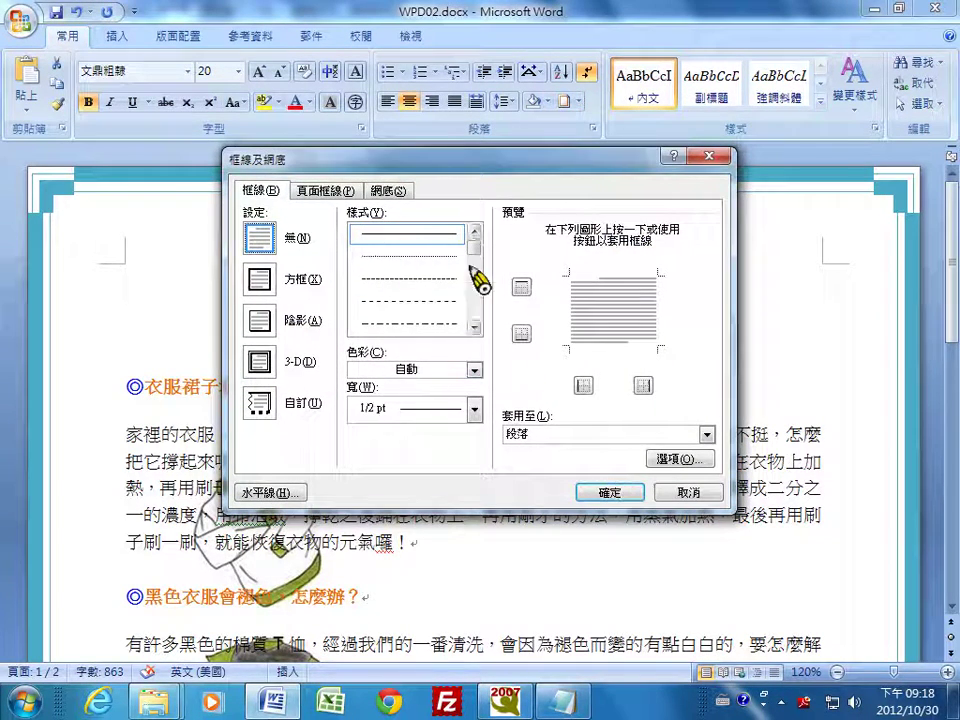
pyautogui.scroll(-3, 472, 268)
pyautogui.click(437, 302)
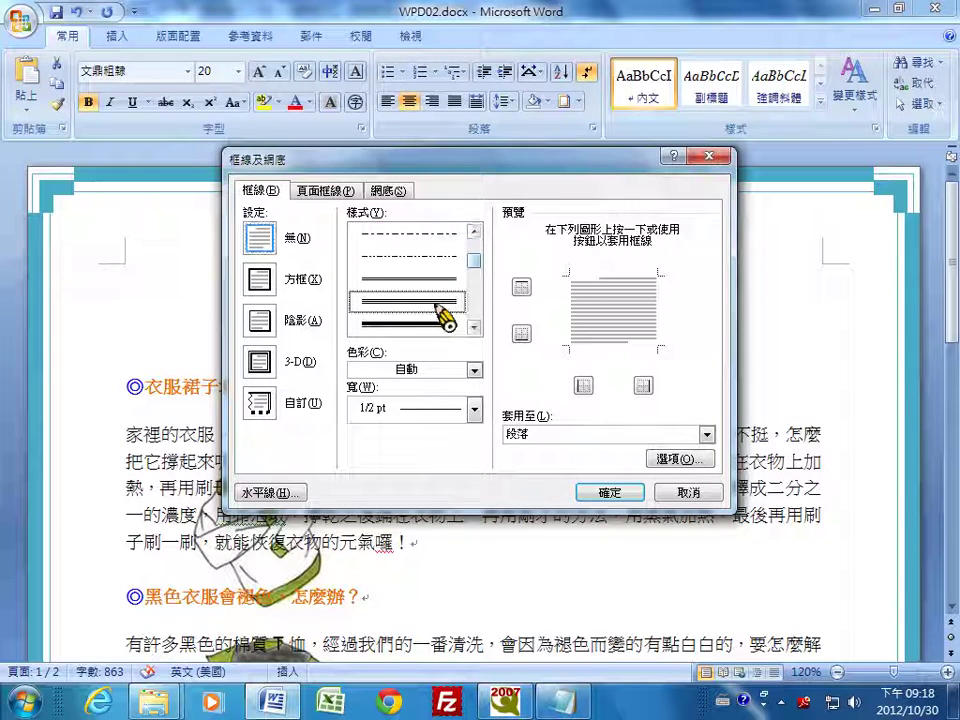
pyautogui.click(474, 370)
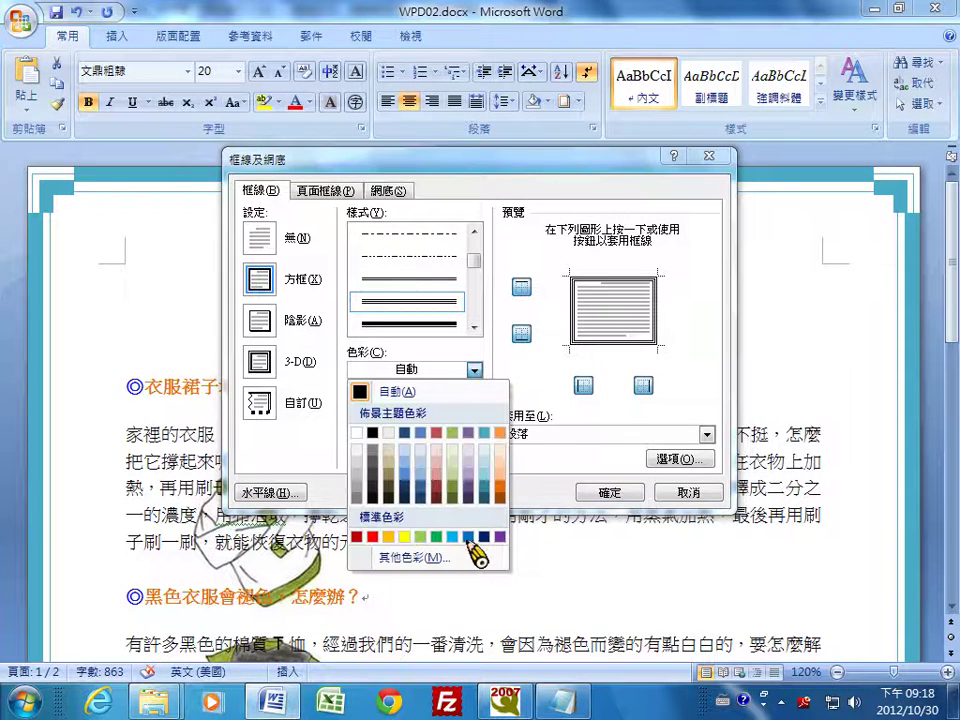
pyautogui.click(469, 537)
pyautogui.click(473, 408)
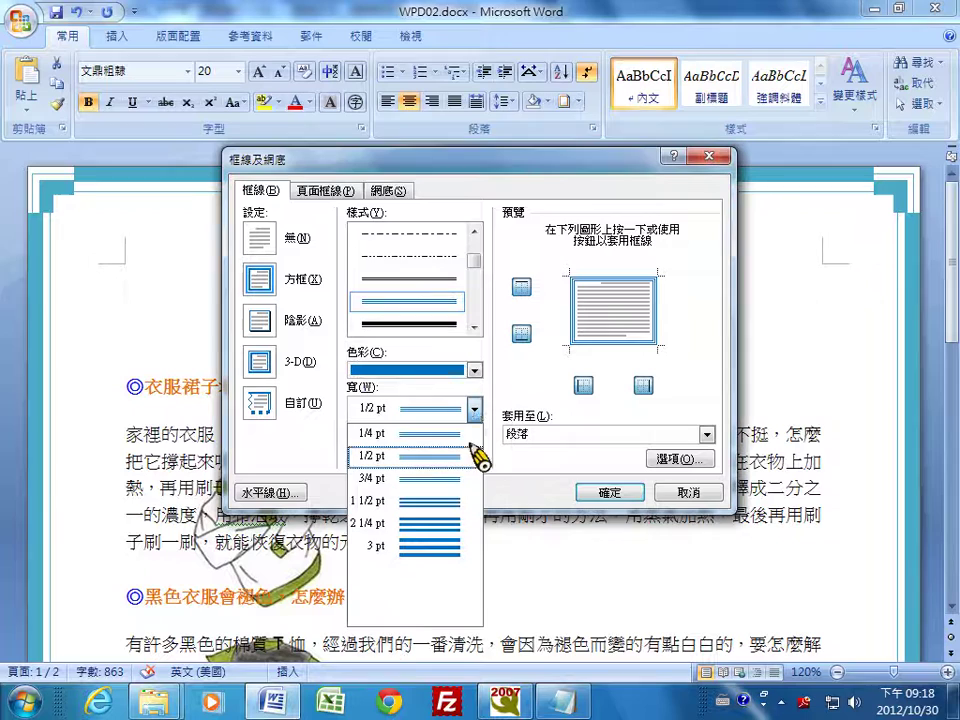
pyautogui.click(443, 547)
pyautogui.click(620, 296)
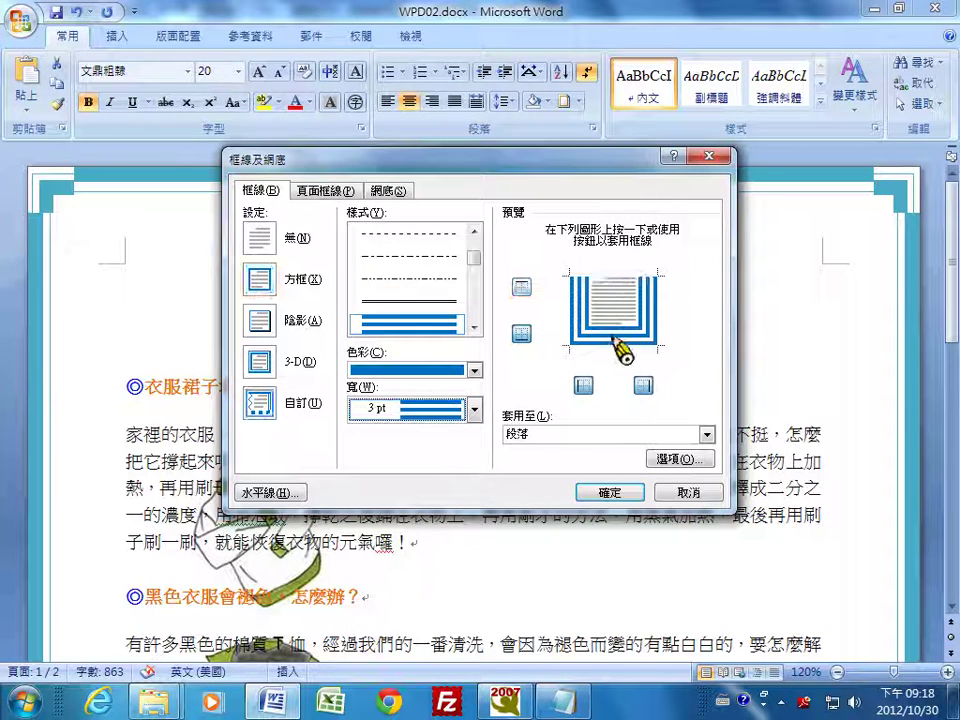
pyautogui.click(620, 345)
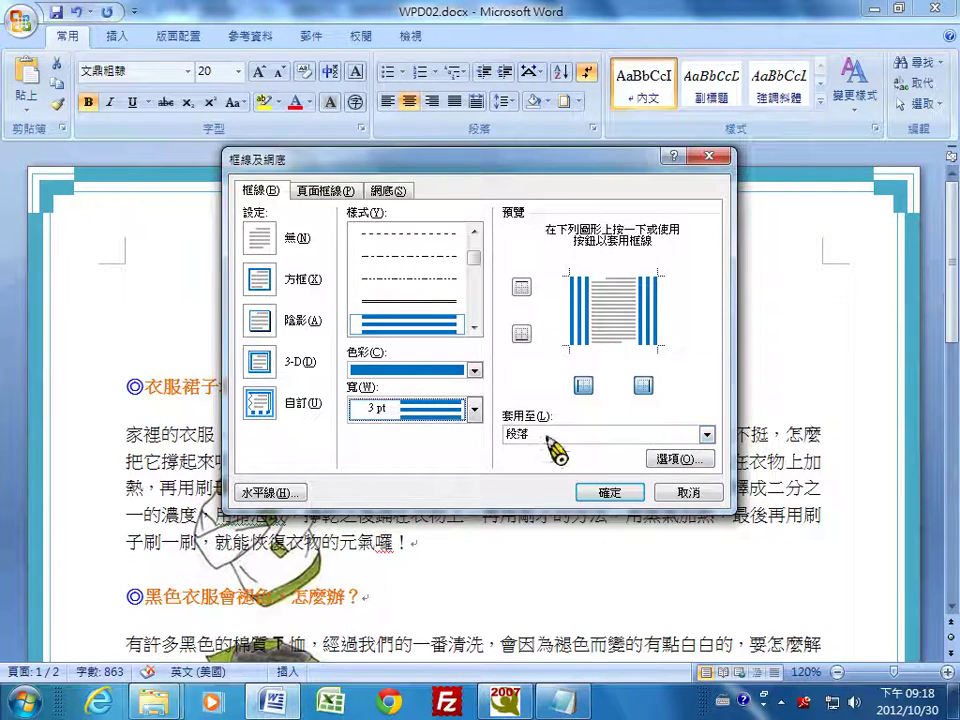
pyautogui.click(610, 494)
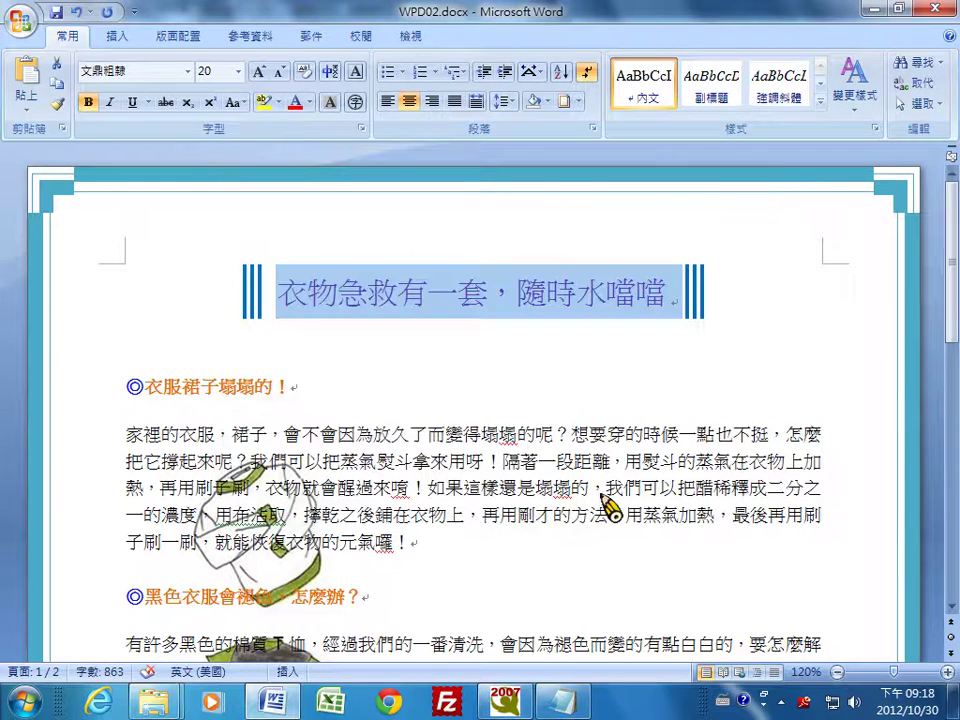
# Zoom out to both pages and select all body paragraphs with Select Text with Similar Formatting.
pyautogui.click(375, 438)
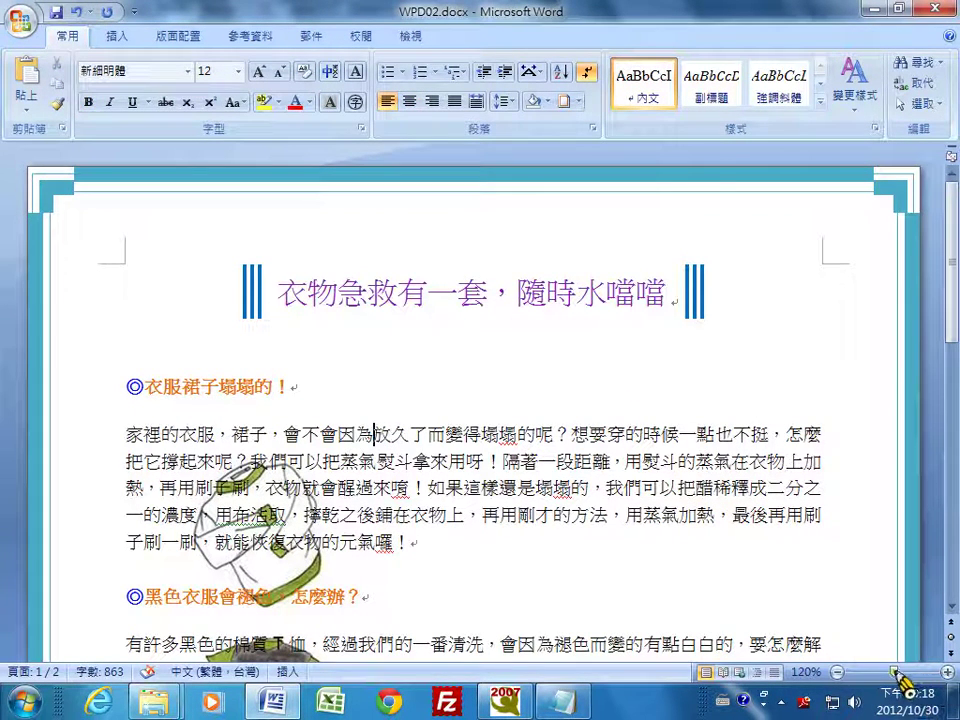
pyautogui.moveTo(896, 674); pyautogui.dragTo(869, 676)
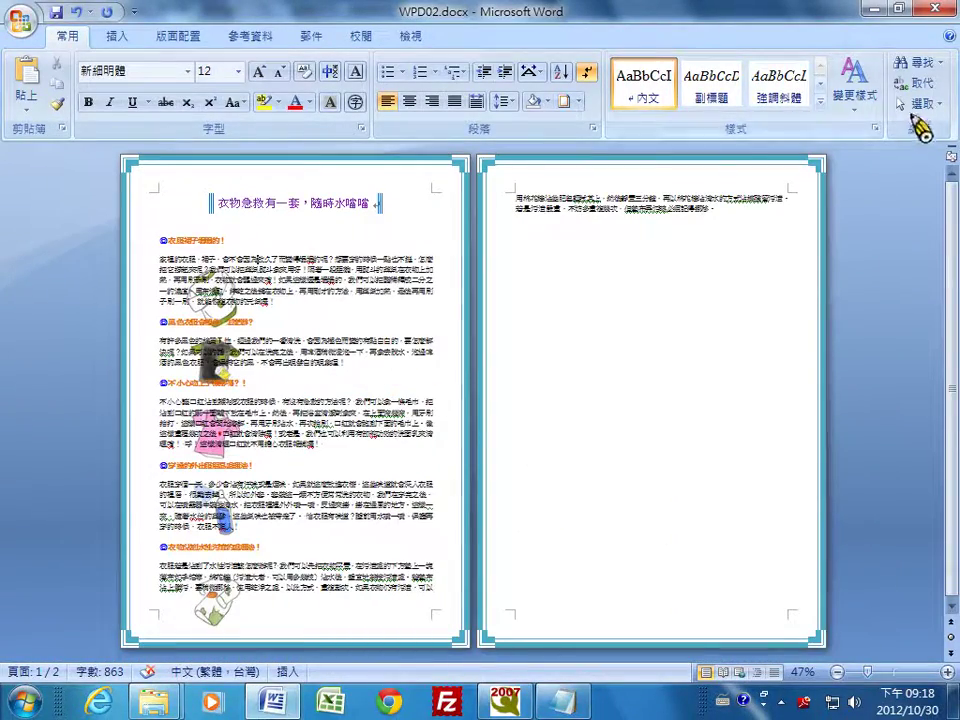
pyautogui.click(917, 103)
pyautogui.click(848, 173)
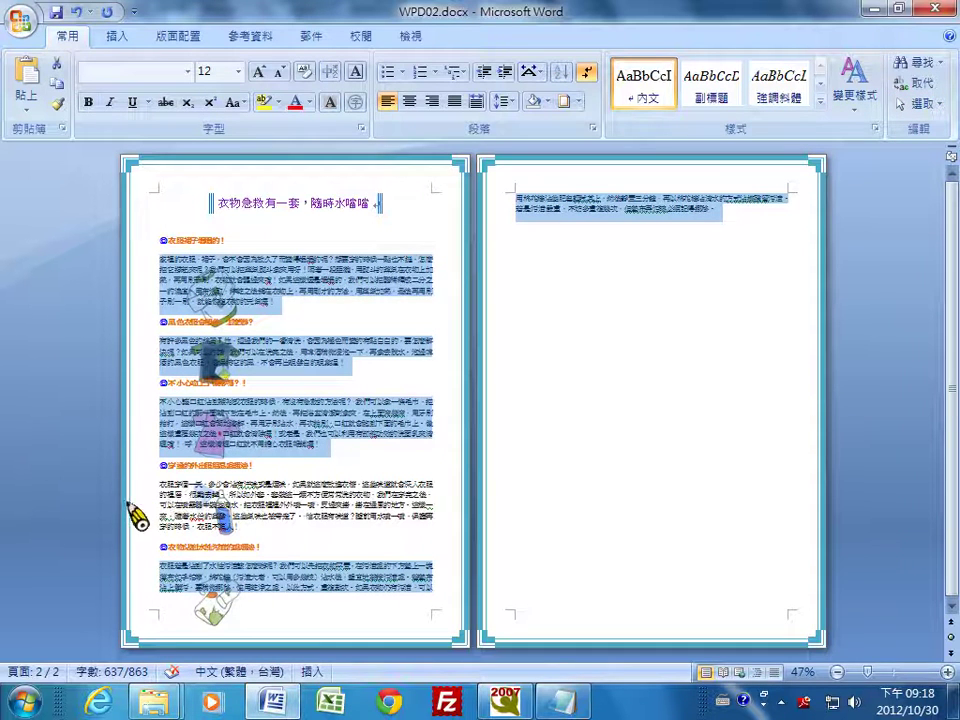
pyautogui.moveTo(143, 497); pyautogui.dragTo(143, 537)
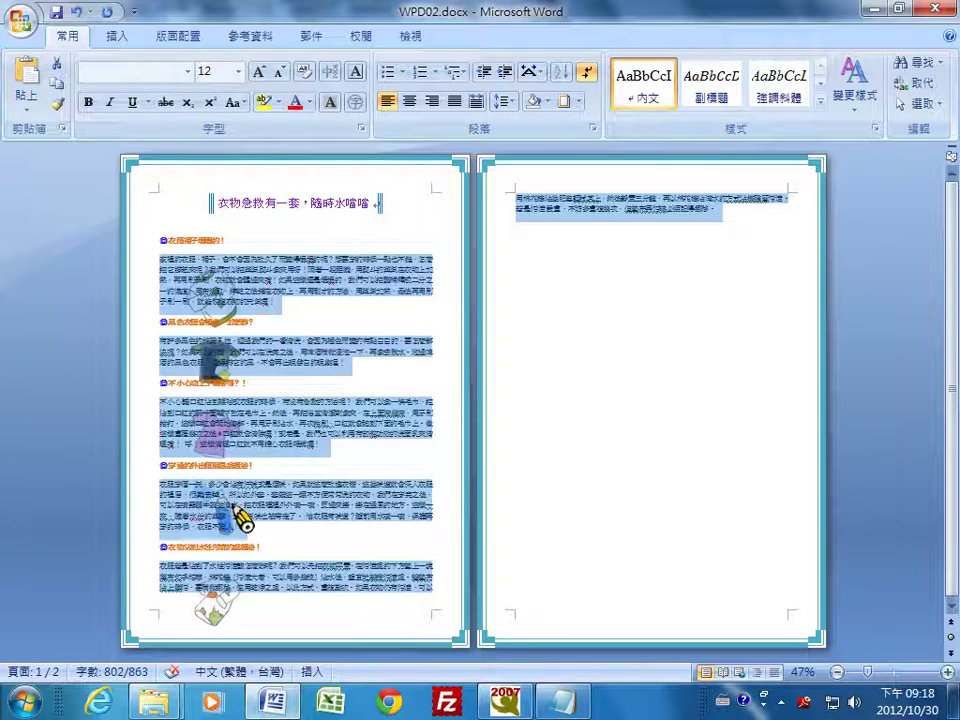
# Justify the body paragraphs with a 2-character first-line indent and 0.5-line spacing before and after.
pyautogui.click(594, 129)
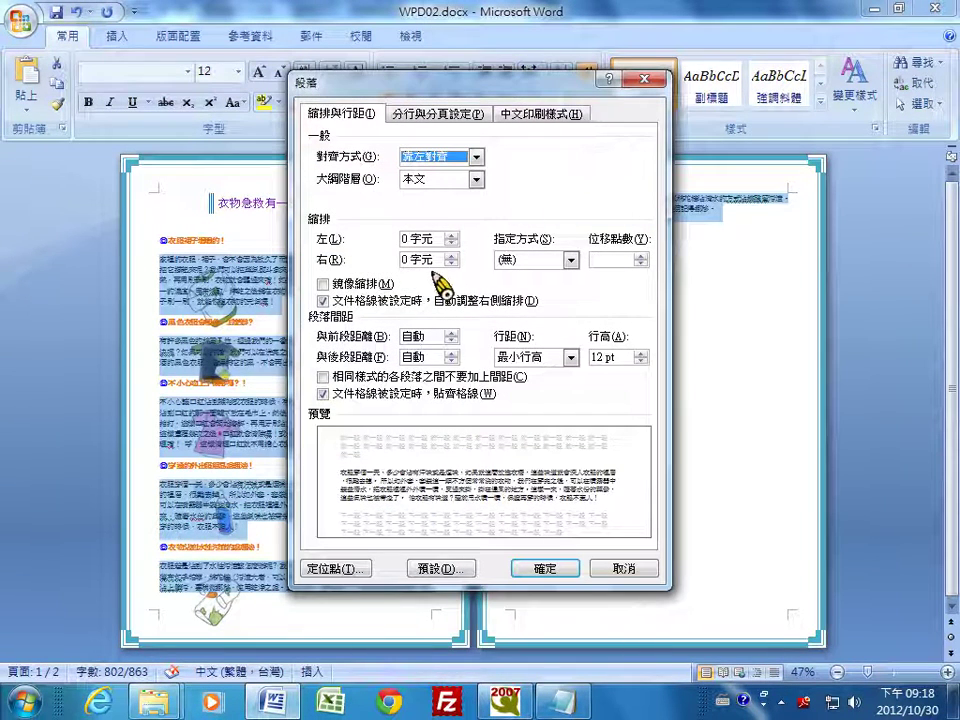
pyautogui.doubleClick(412, 240)
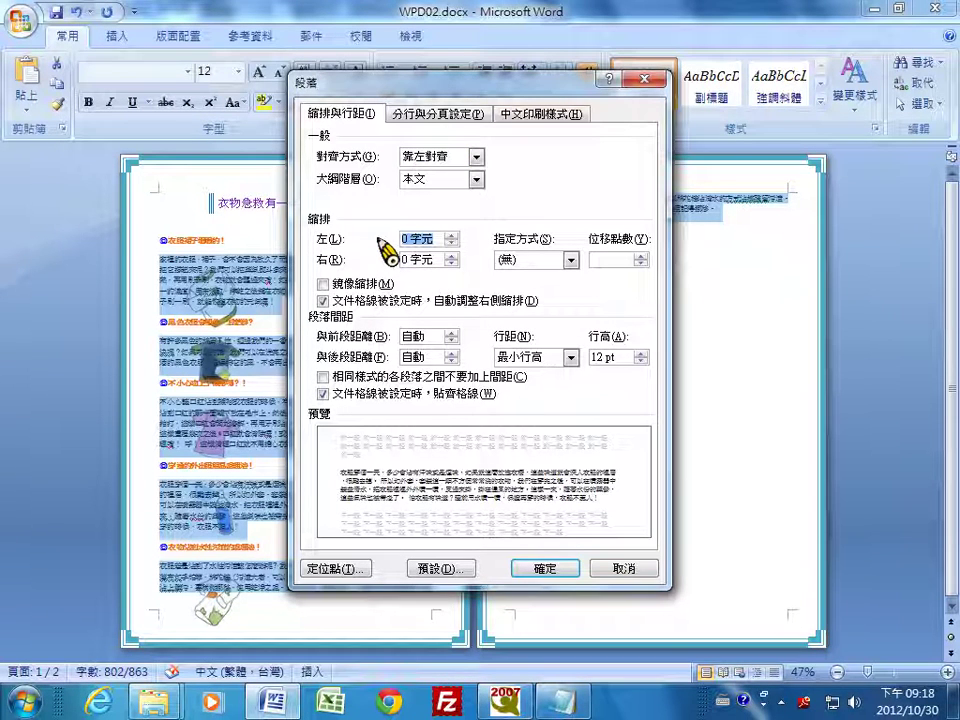
pyautogui.write('6.4')
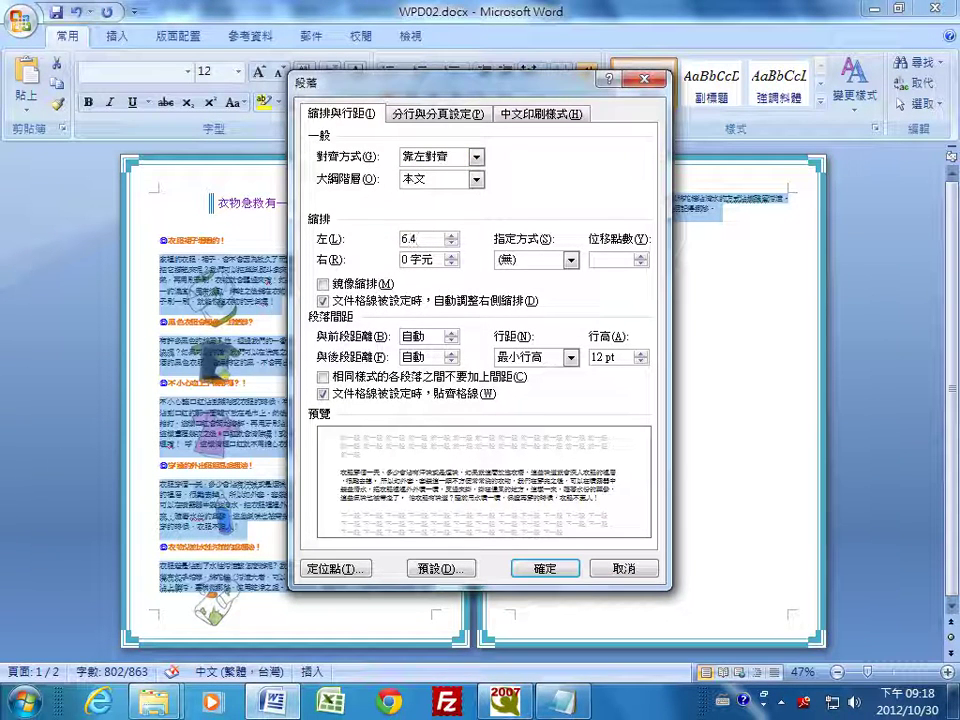
pyautogui.write('cm')
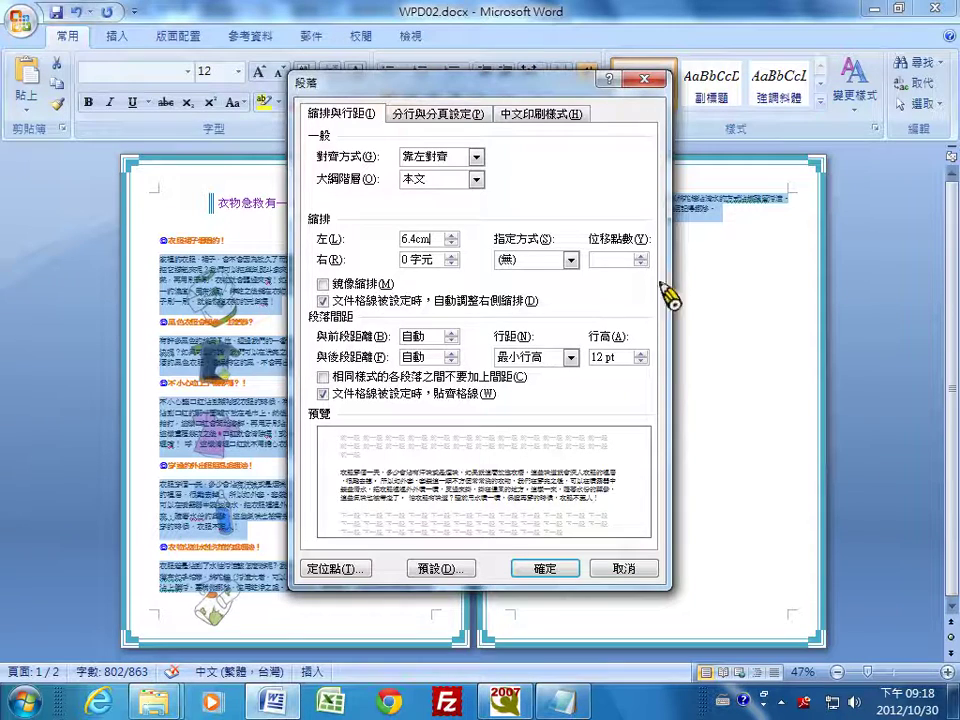
pyautogui.click(570, 260)
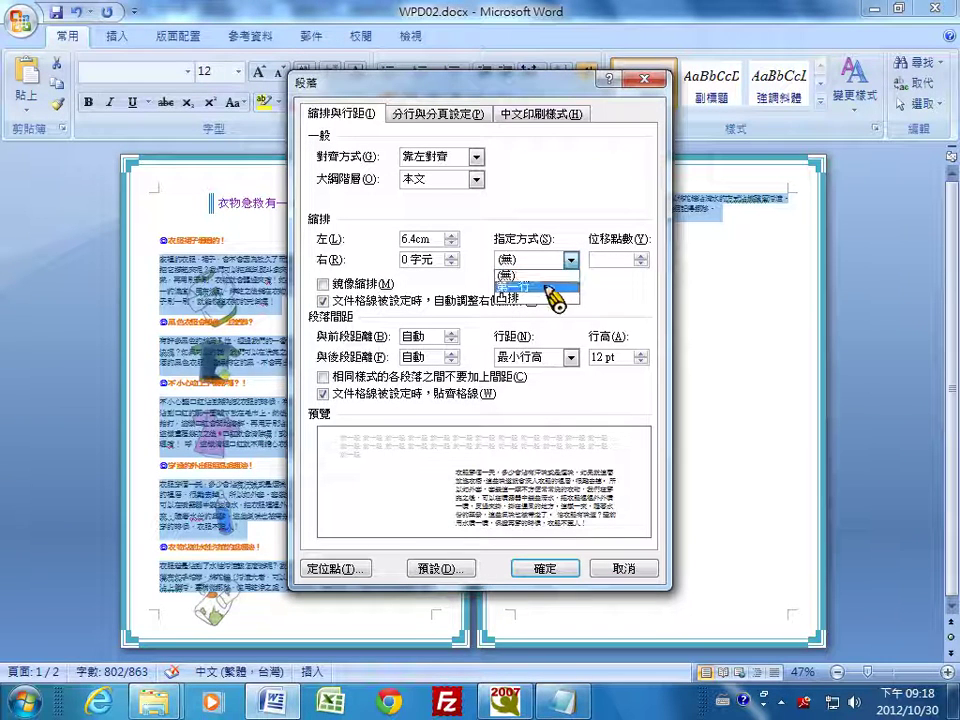
pyautogui.click(545, 286)
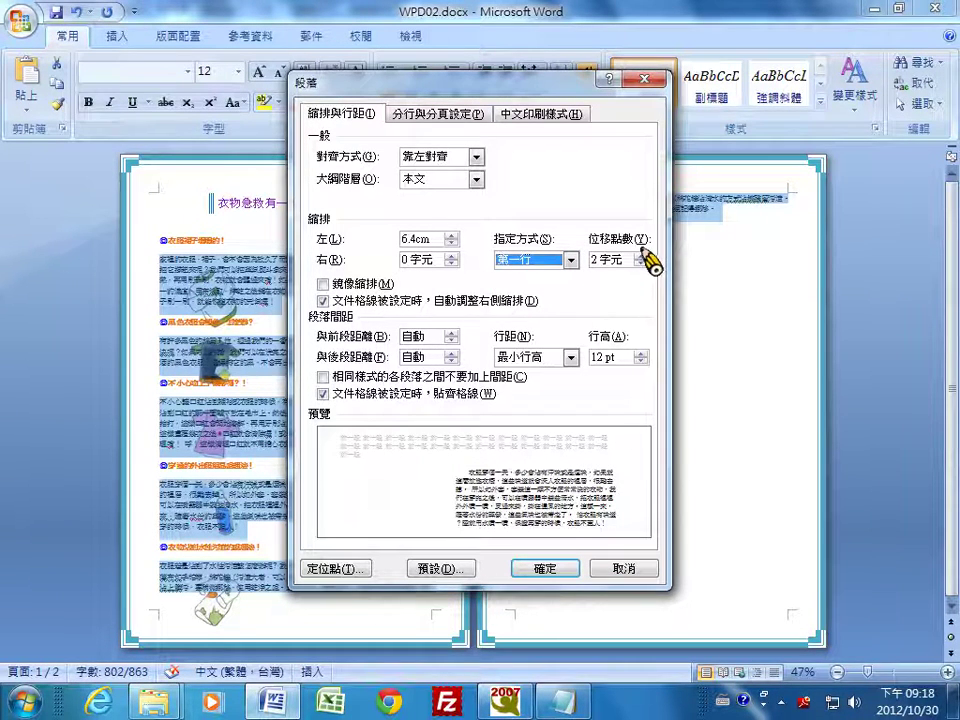
pyautogui.click(476, 157)
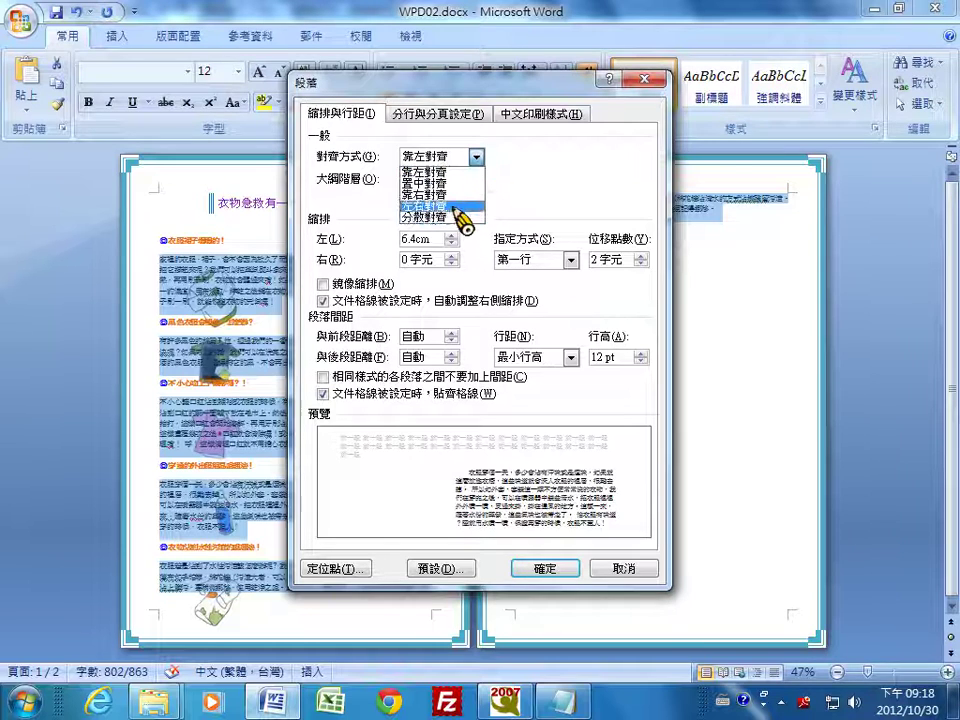
pyautogui.click(440, 205)
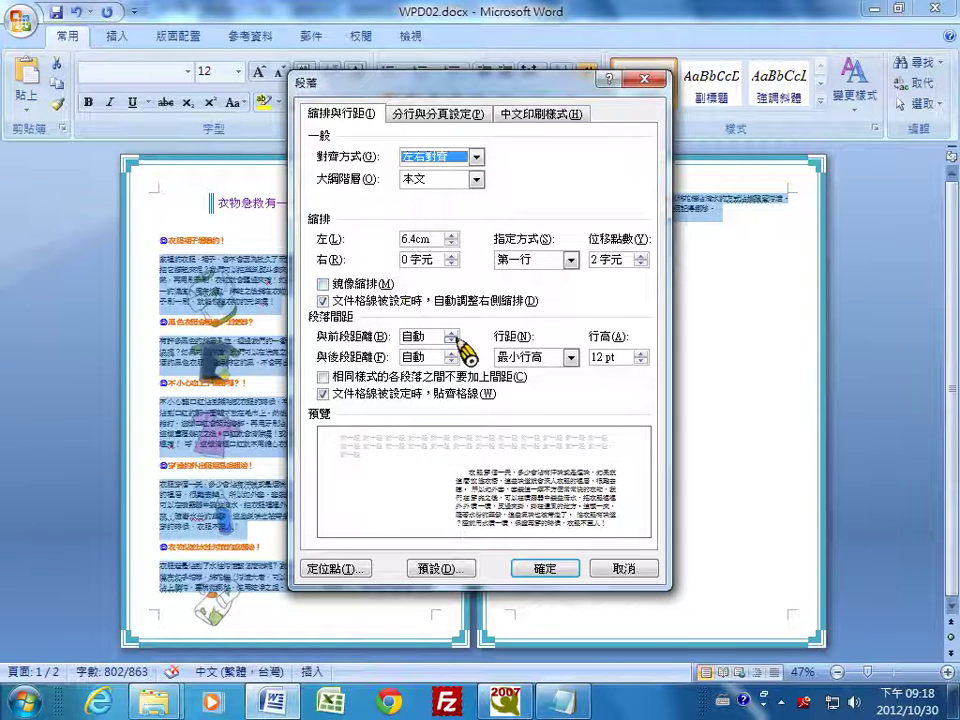
pyautogui.click(451, 332)
pyautogui.click(451, 332)
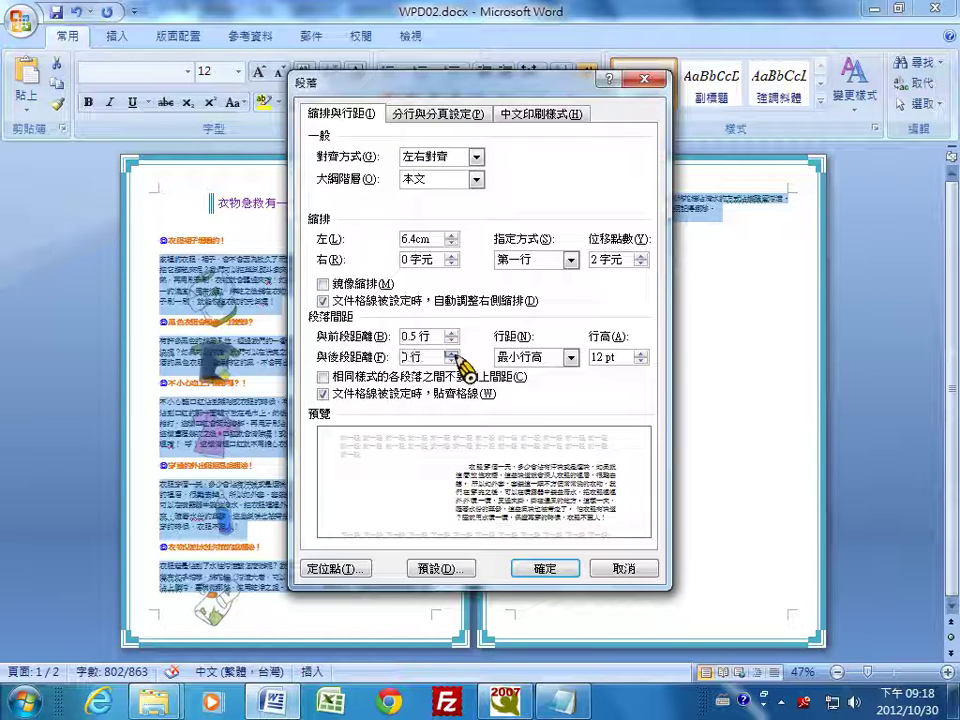
pyautogui.click(451, 352)
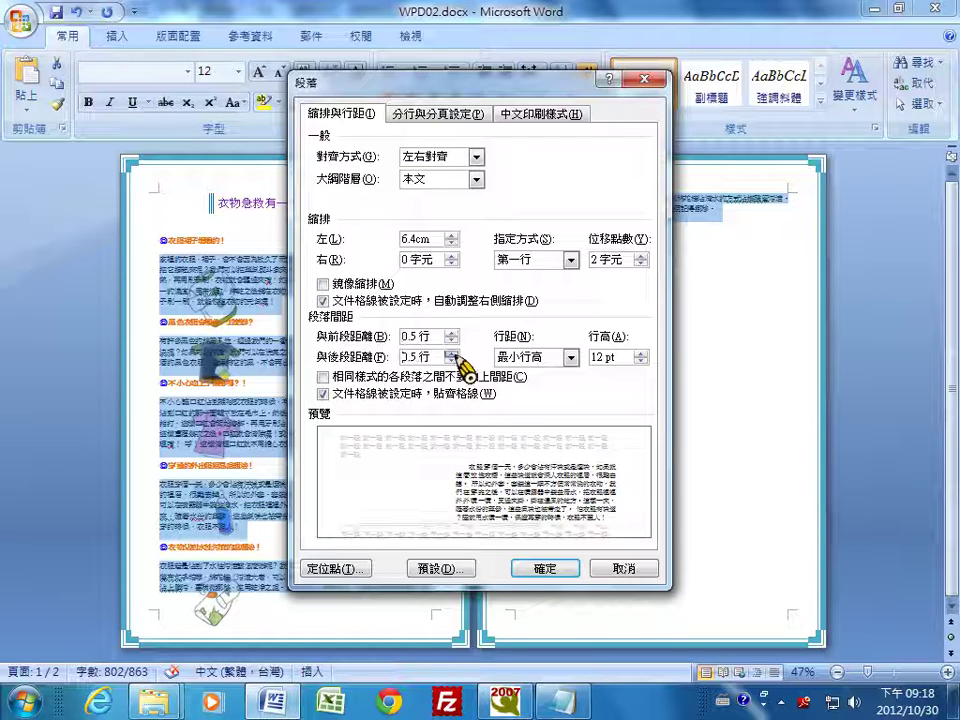
# Set 1.2 multiple line spacing, turn off grid snapping, and enable Chinese first/last-character rules.
pyautogui.click(571, 358)
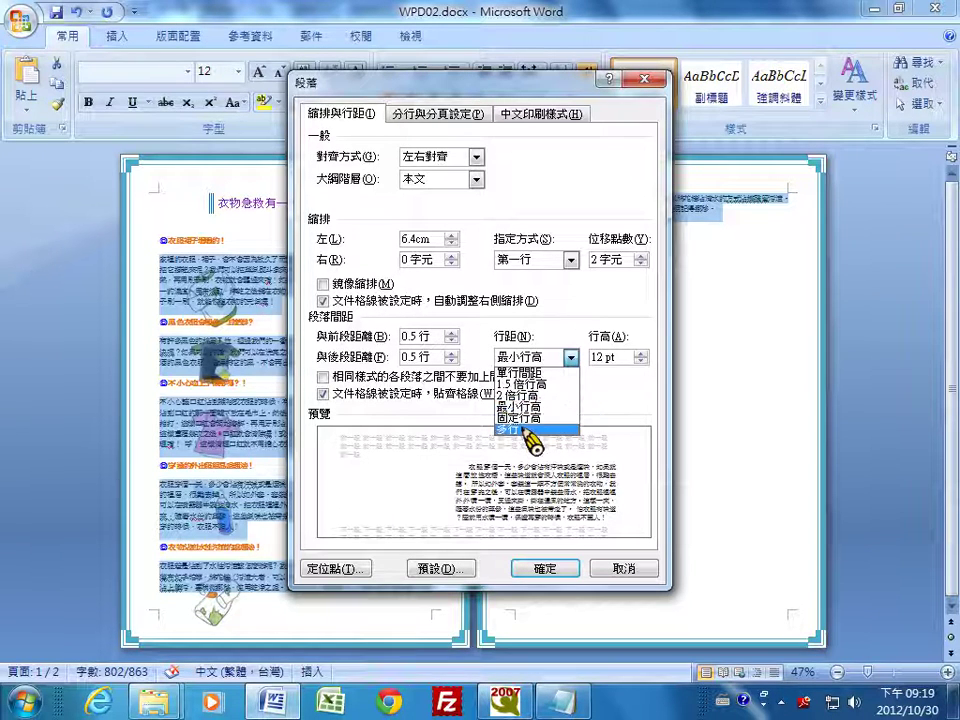
pyautogui.click(522, 430)
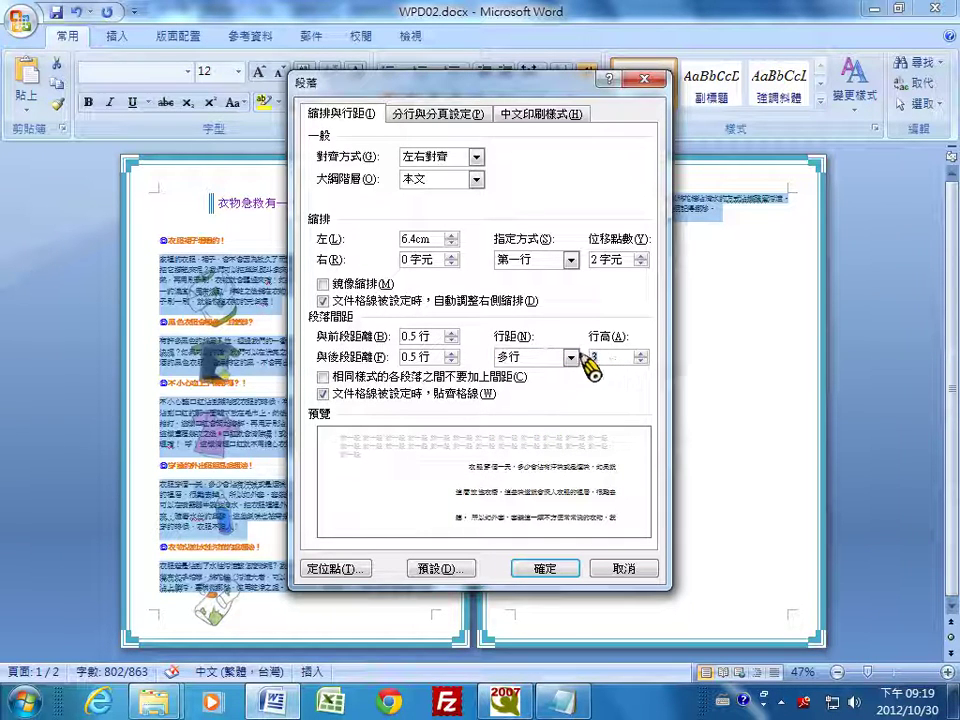
pyautogui.write('1.2')
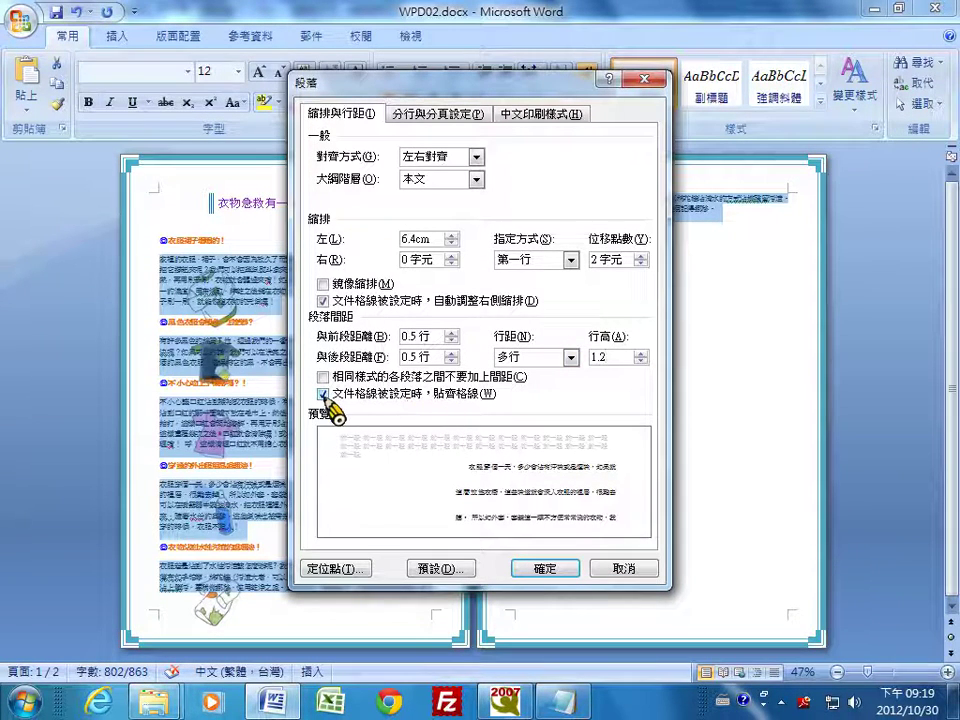
pyautogui.click(323, 394)
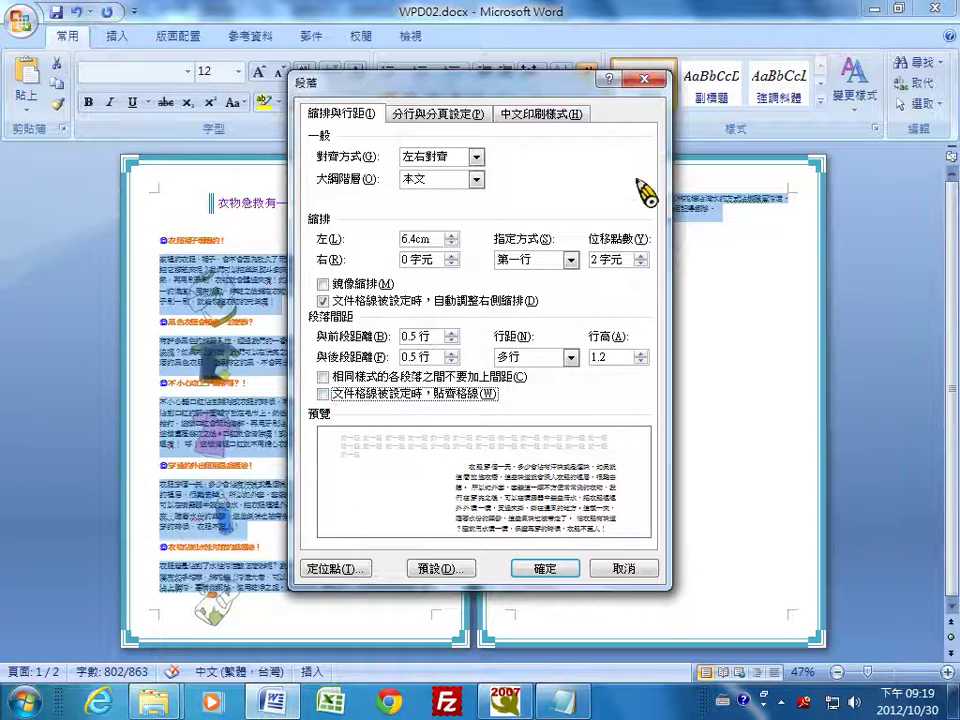
pyautogui.click(553, 116)
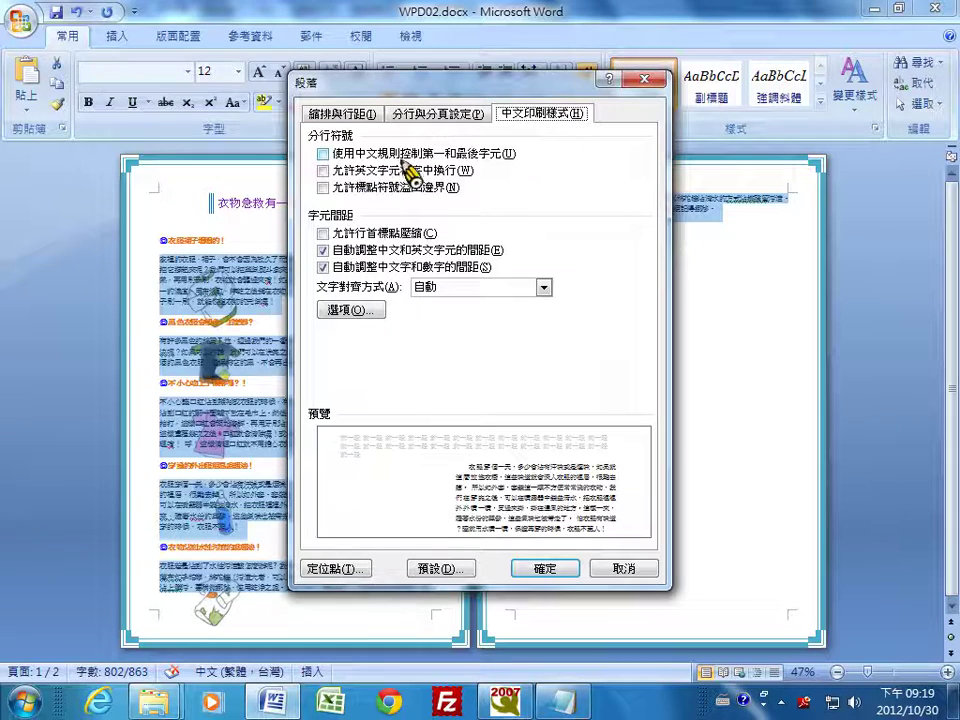
pyautogui.click(323, 155)
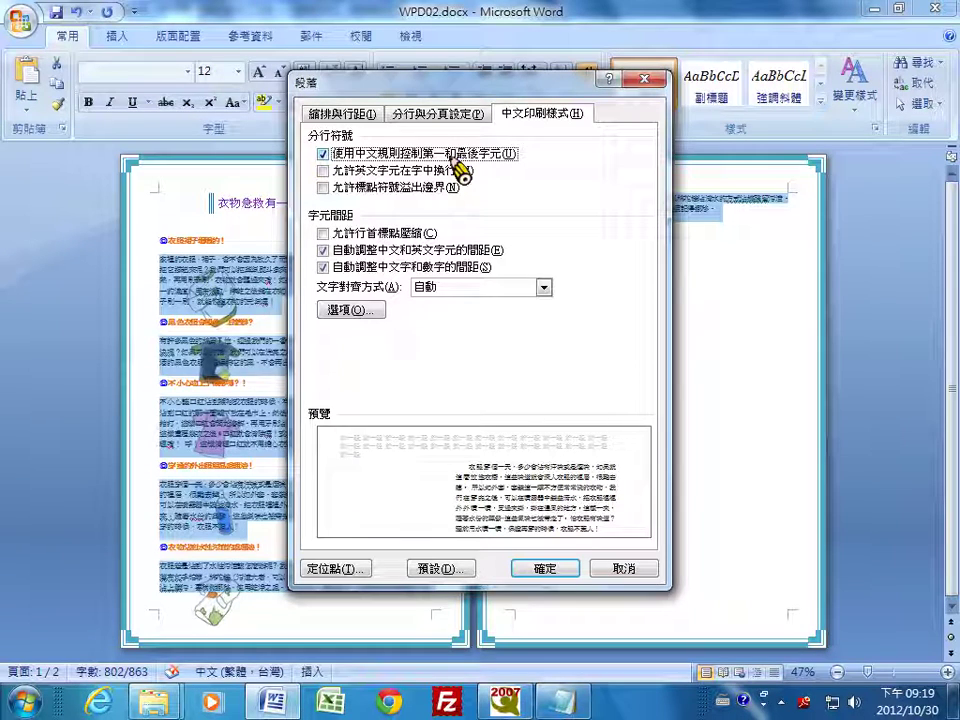
pyautogui.click(550, 572)
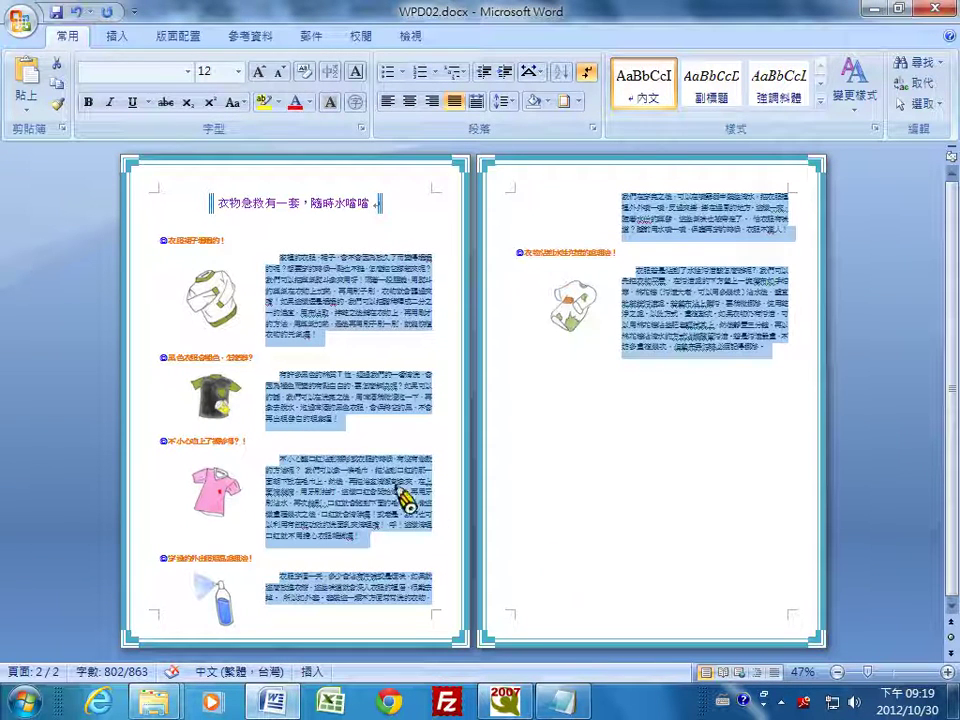
# Color the first heading's bullet red.
pyautogui.click(163, 245)
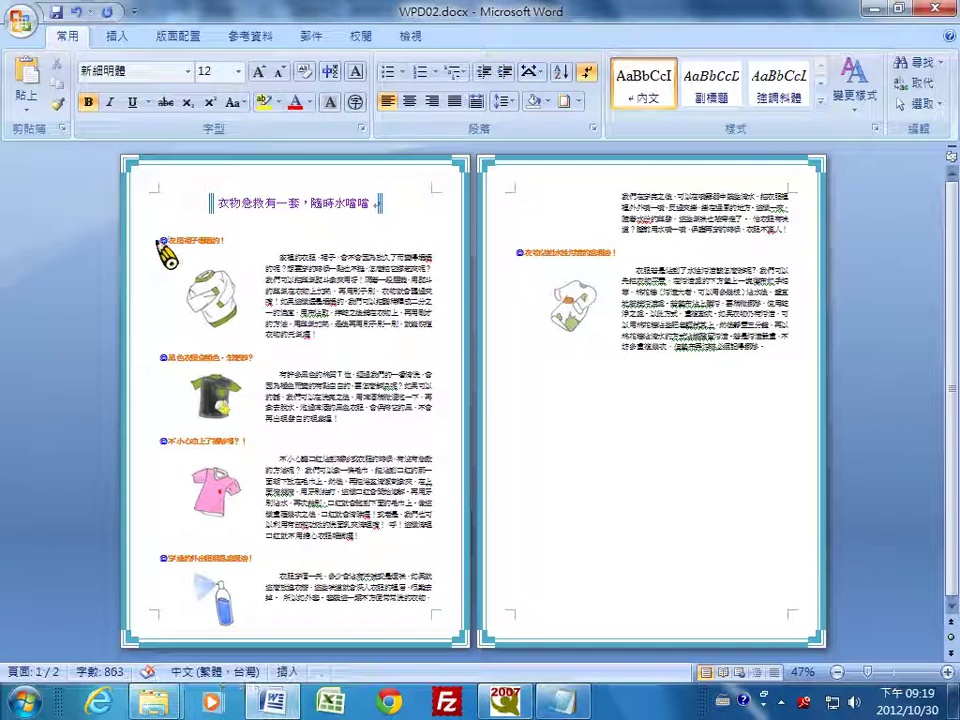
pyautogui.moveTo(163, 218); pyautogui.dragTo(168, 255)
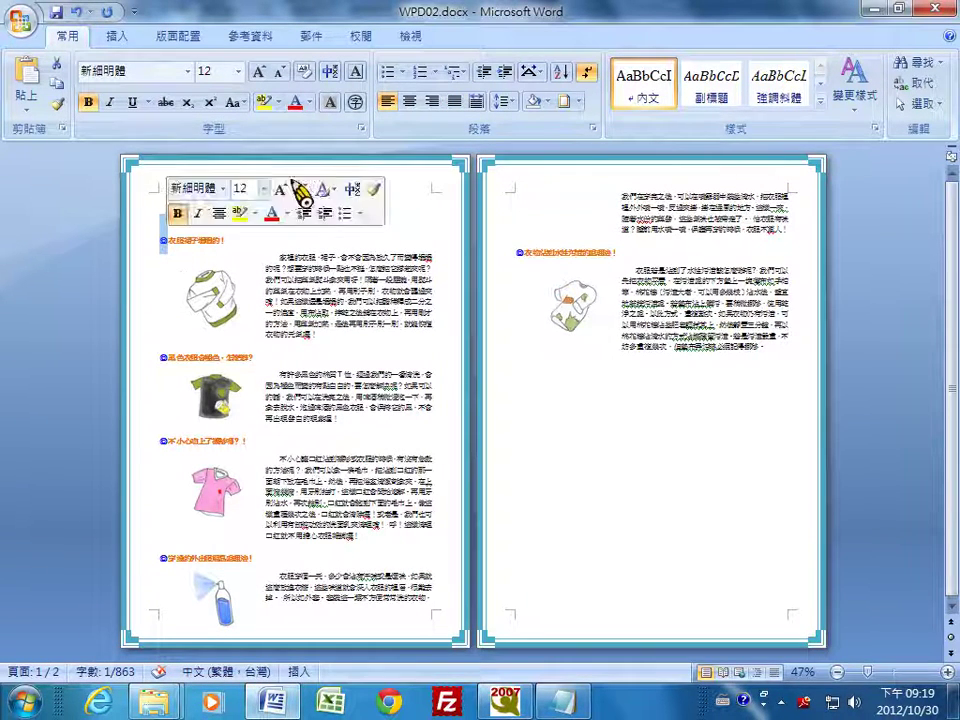
pyautogui.click(310, 102)
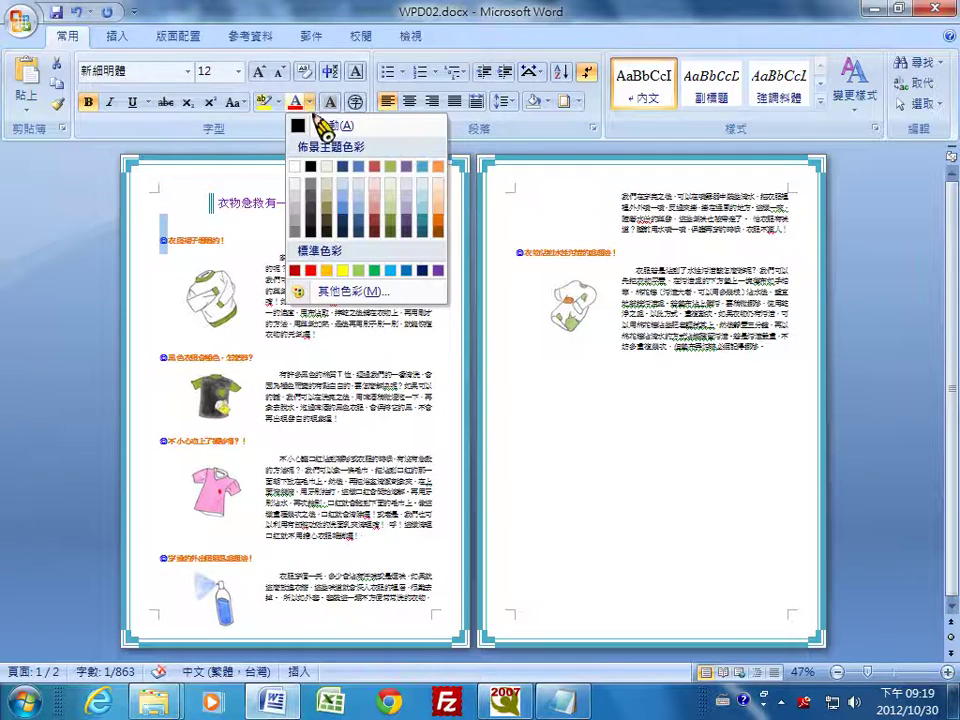
pyautogui.click(298, 270)
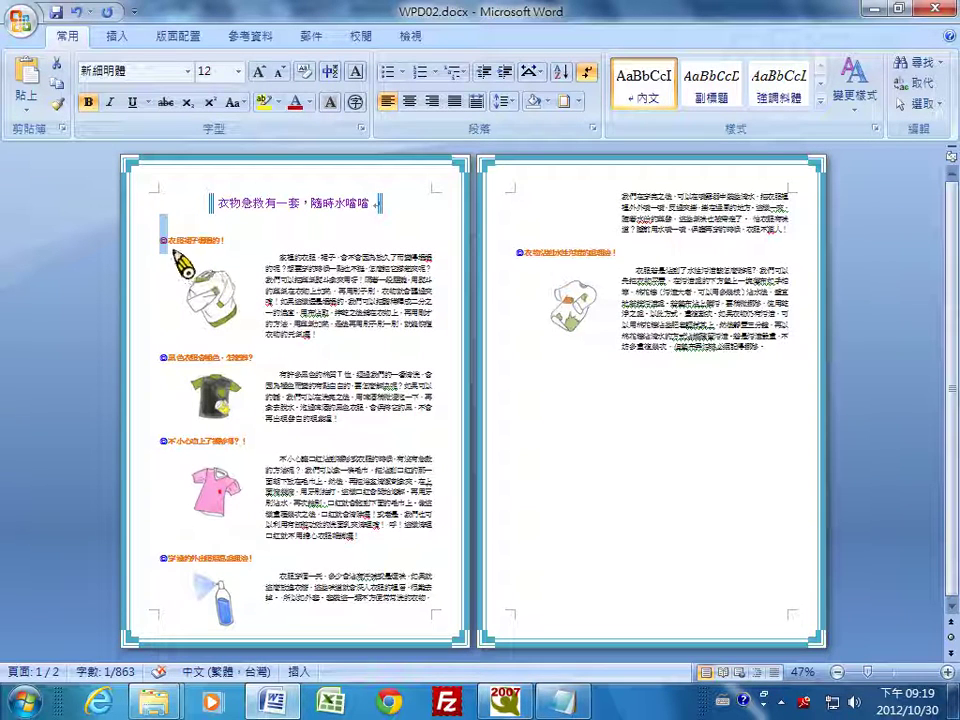
# Use Format Painter to copy the red bullet onto the other headings on both pages.
pyautogui.click(168, 245)
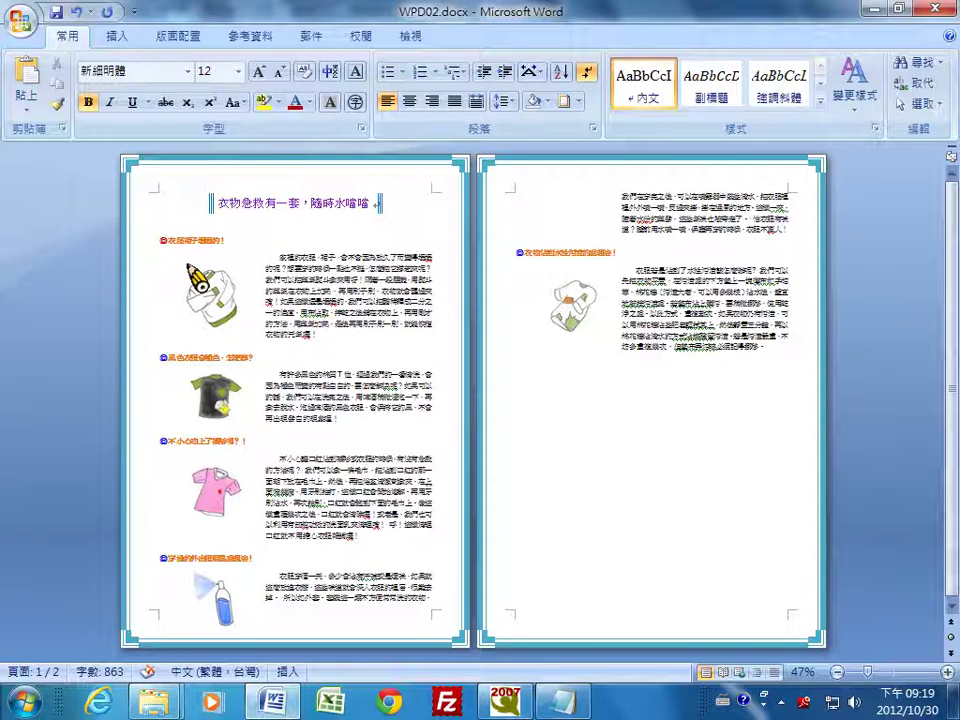
pyautogui.click(175, 244)
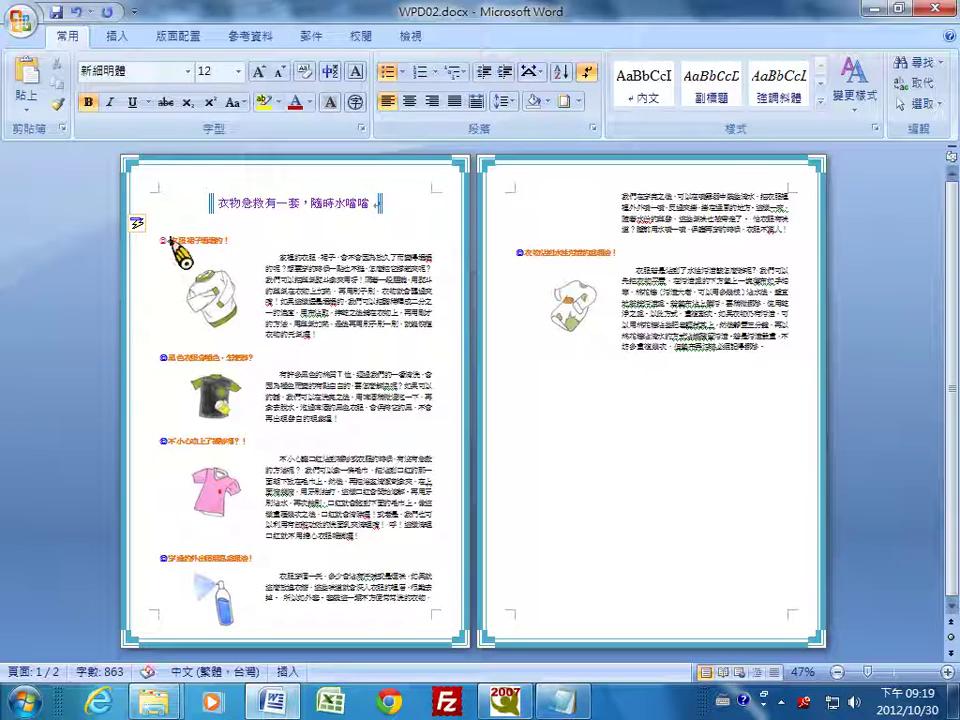
pyautogui.click(168, 253)
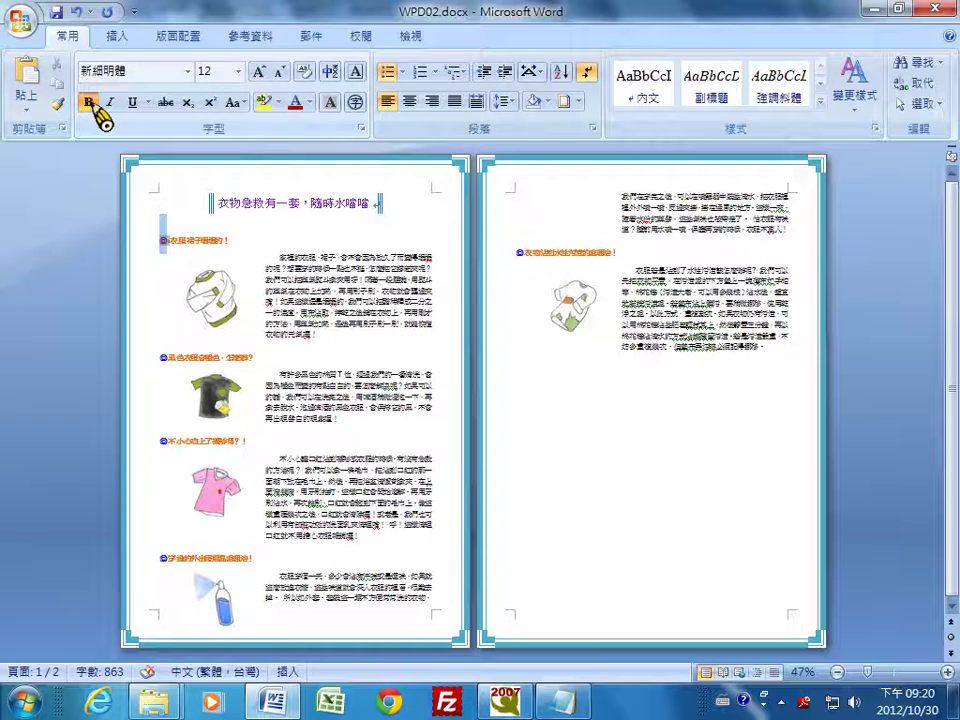
pyautogui.click(172, 372)
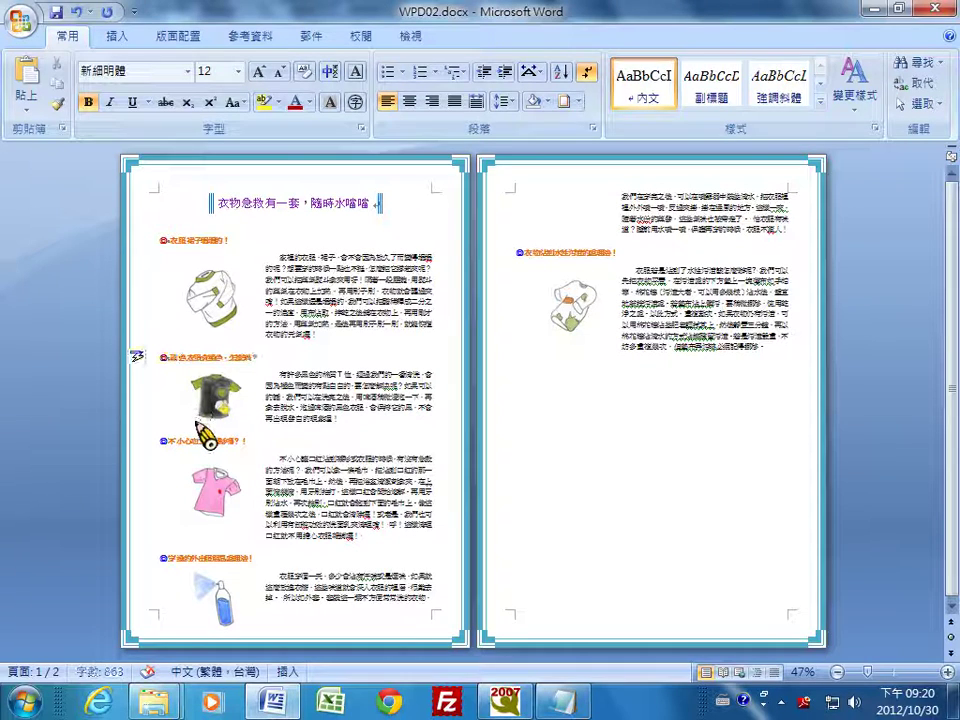
pyautogui.click(160, 356)
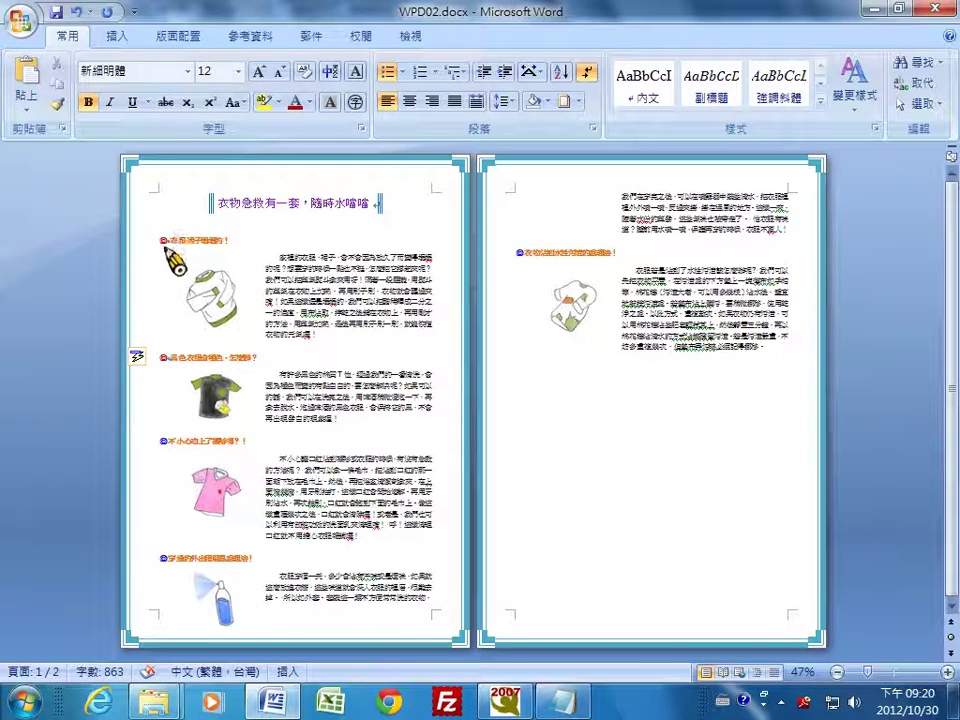
pyautogui.click(176, 443)
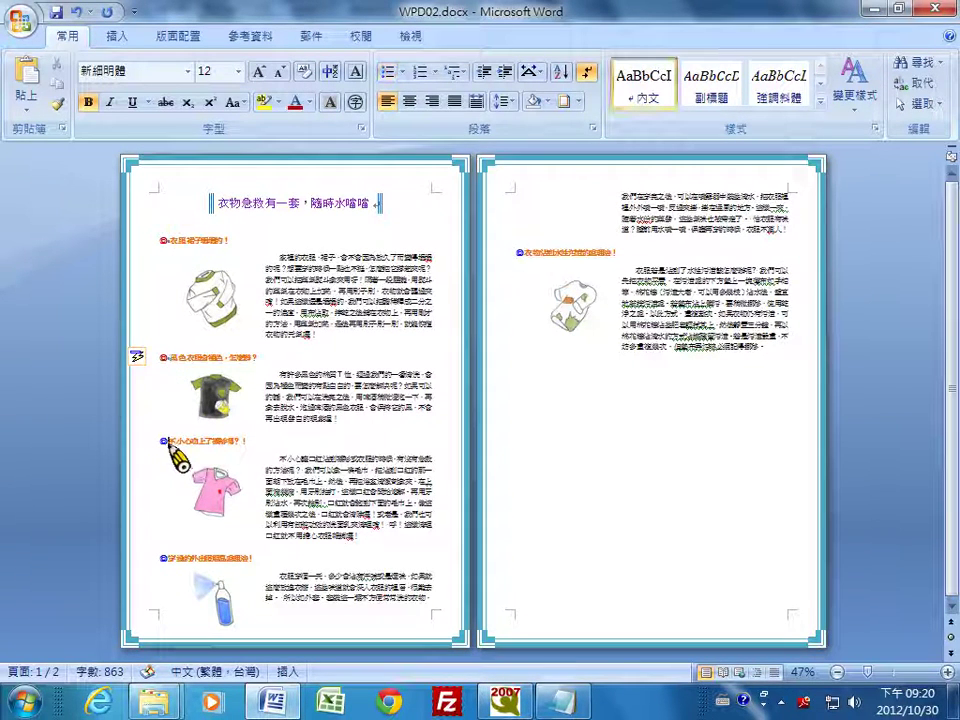
pyautogui.click(186, 446)
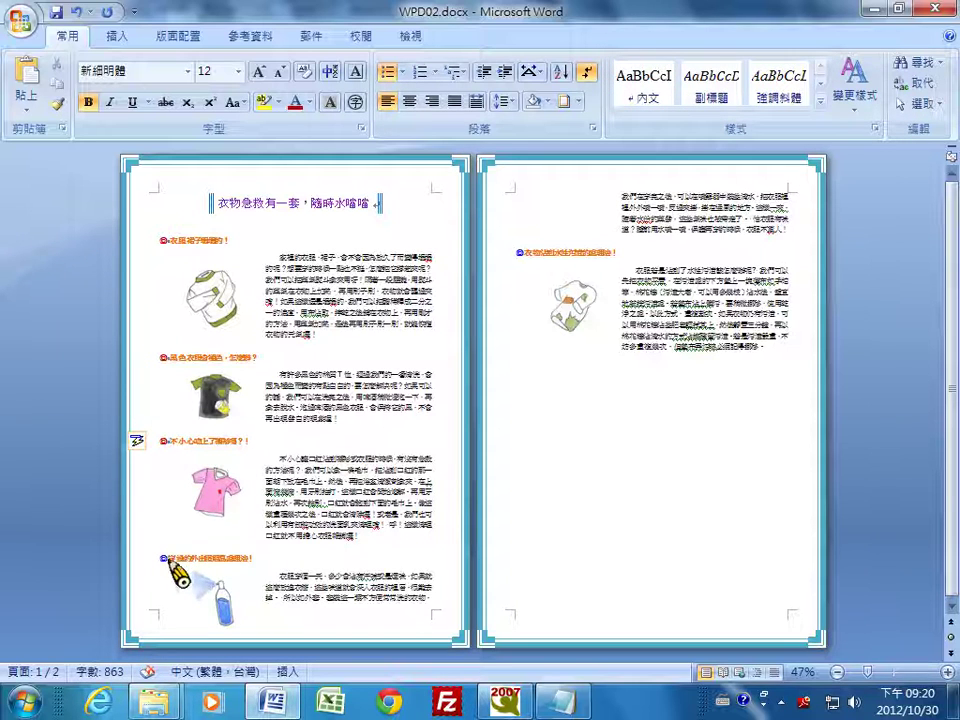
pyautogui.click(190, 560)
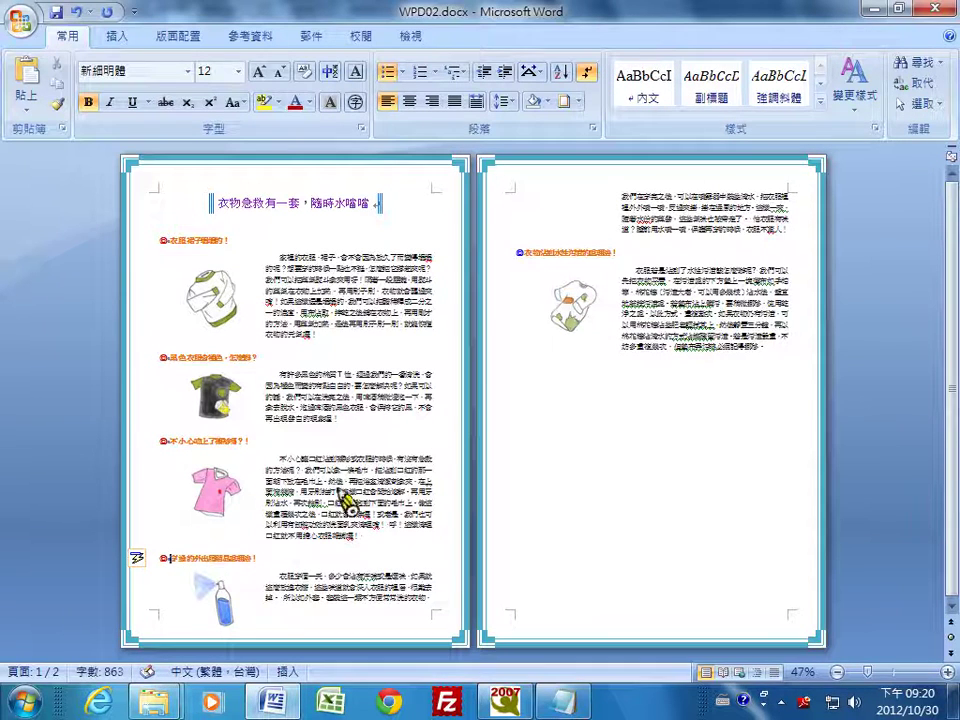
pyautogui.click(521, 253)
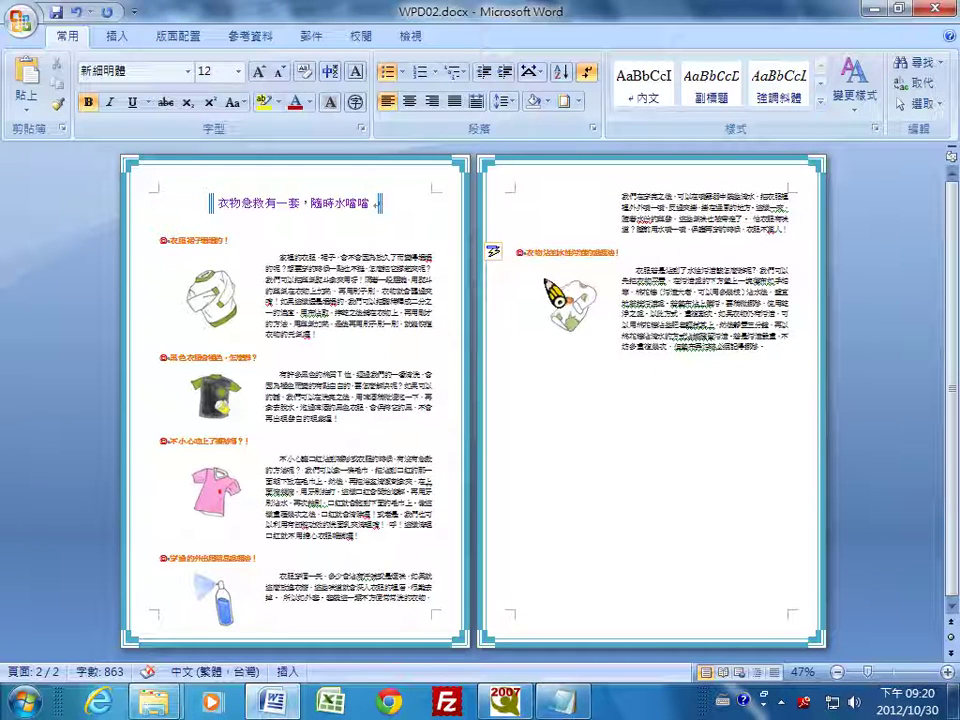
pyautogui.moveTo(170, 216); pyautogui.dragTo(258, 258)
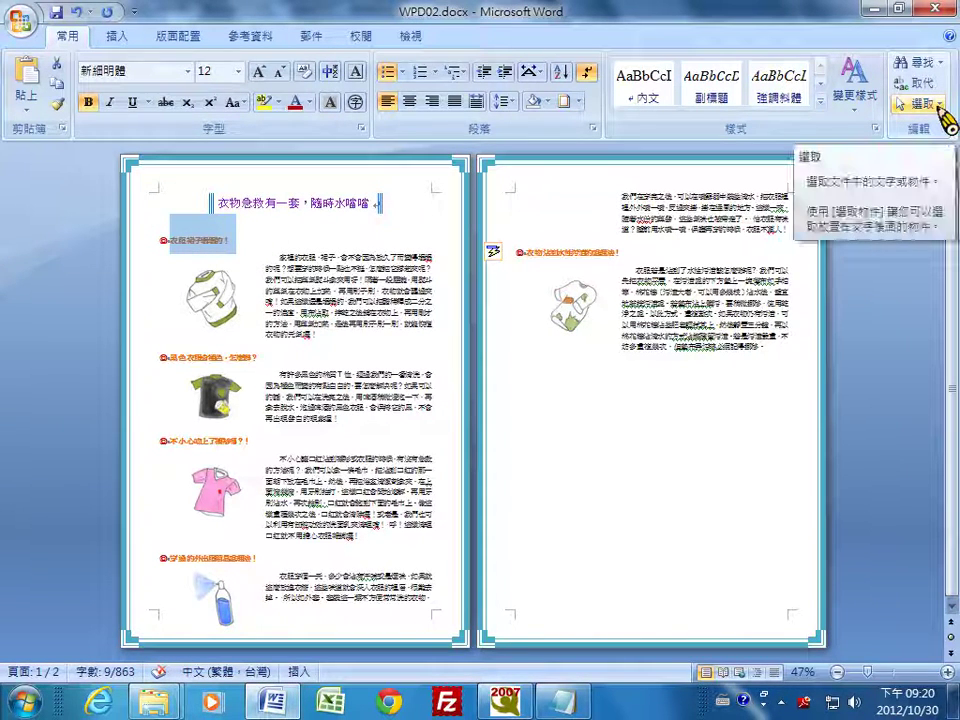
# Select the headings by similar formatting, add the second and third, and set a 10 cm right indent.
pyautogui.click(938, 112)
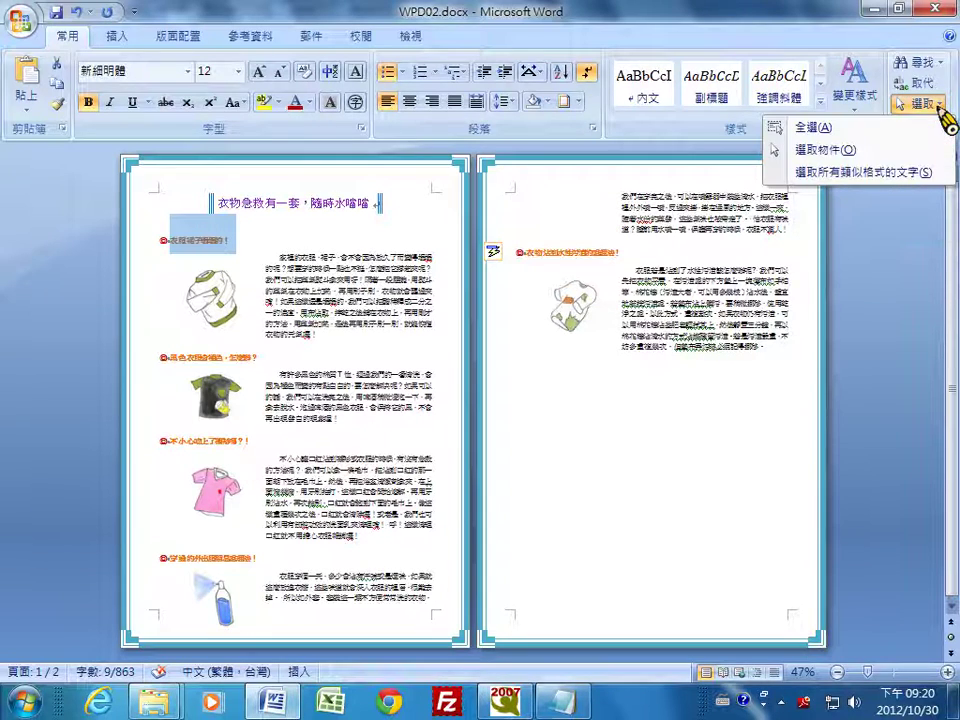
pyautogui.click(855, 172)
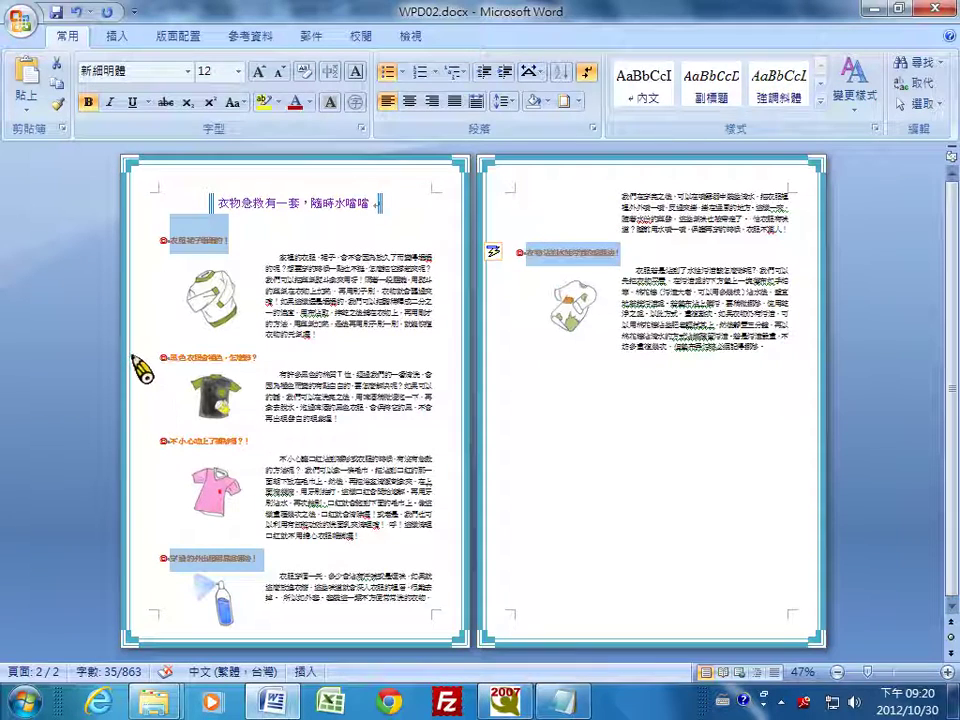
pyautogui.click(147, 365)
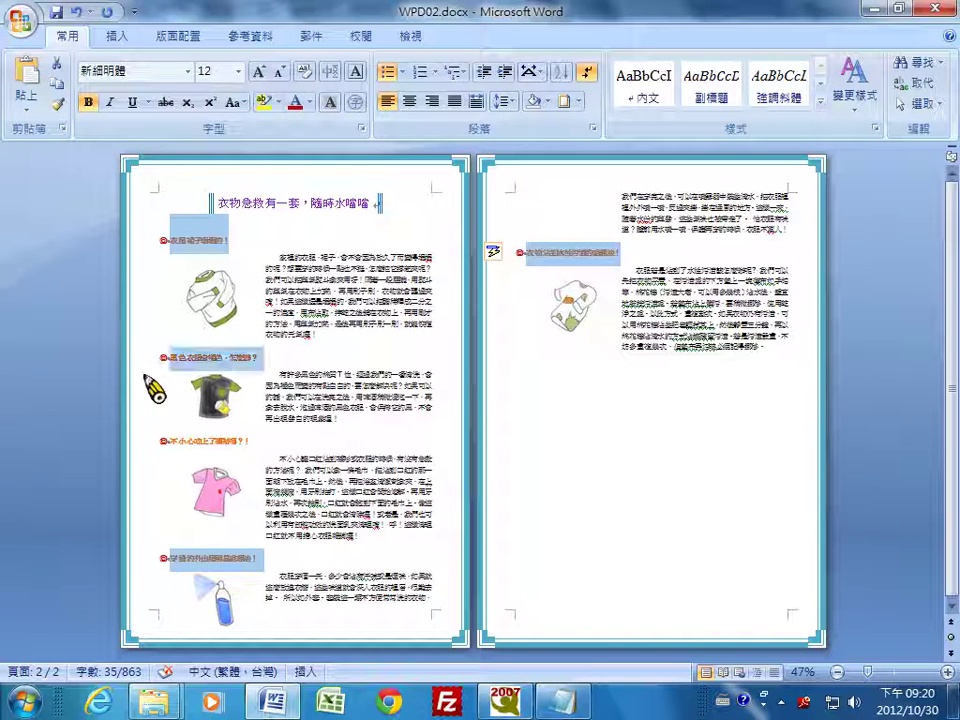
pyautogui.click(152, 447)
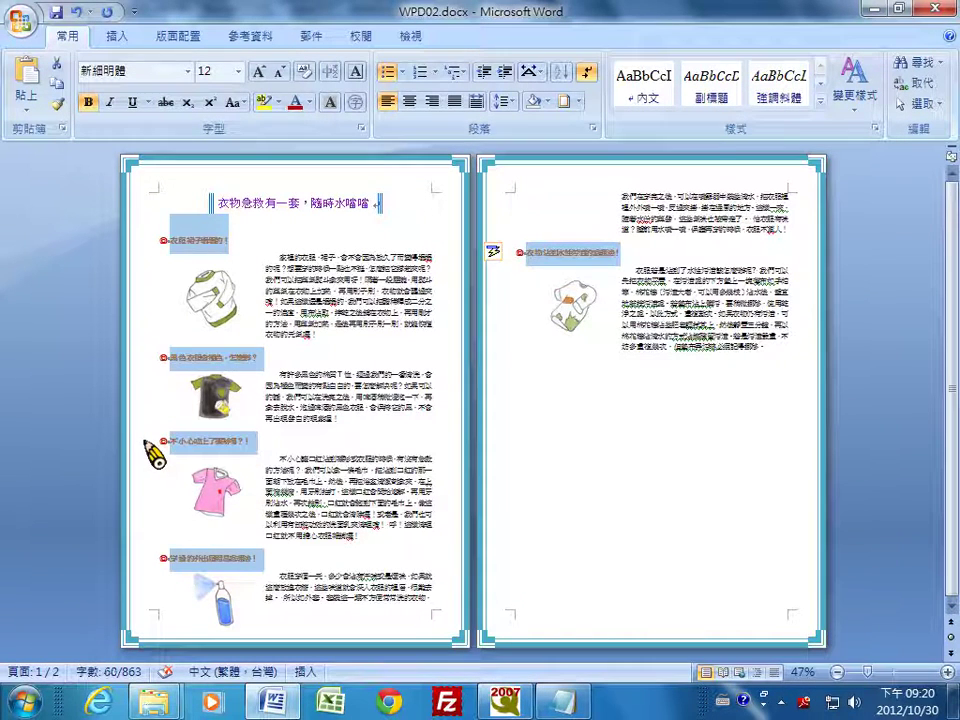
pyautogui.click(594, 128)
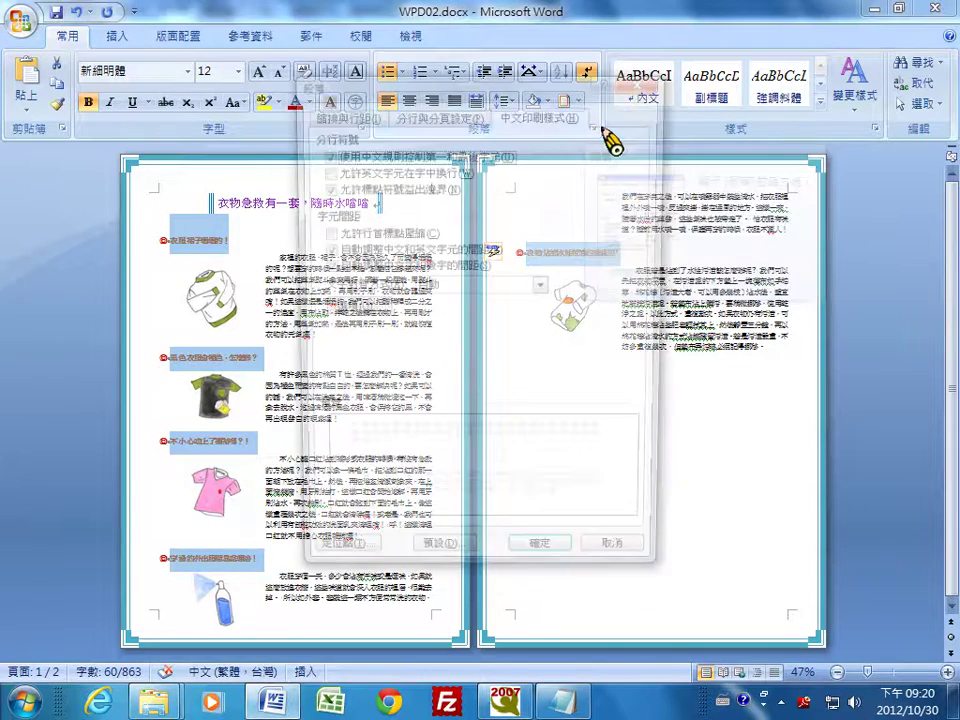
pyautogui.click(358, 114)
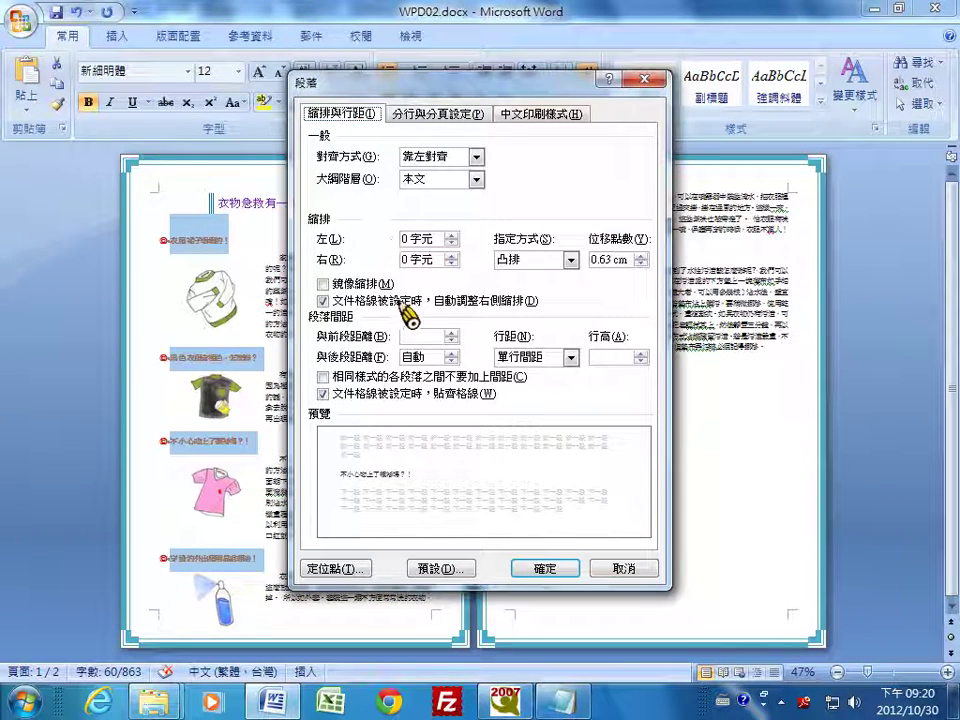
pyautogui.moveTo(445, 260); pyautogui.dragTo(400, 260)
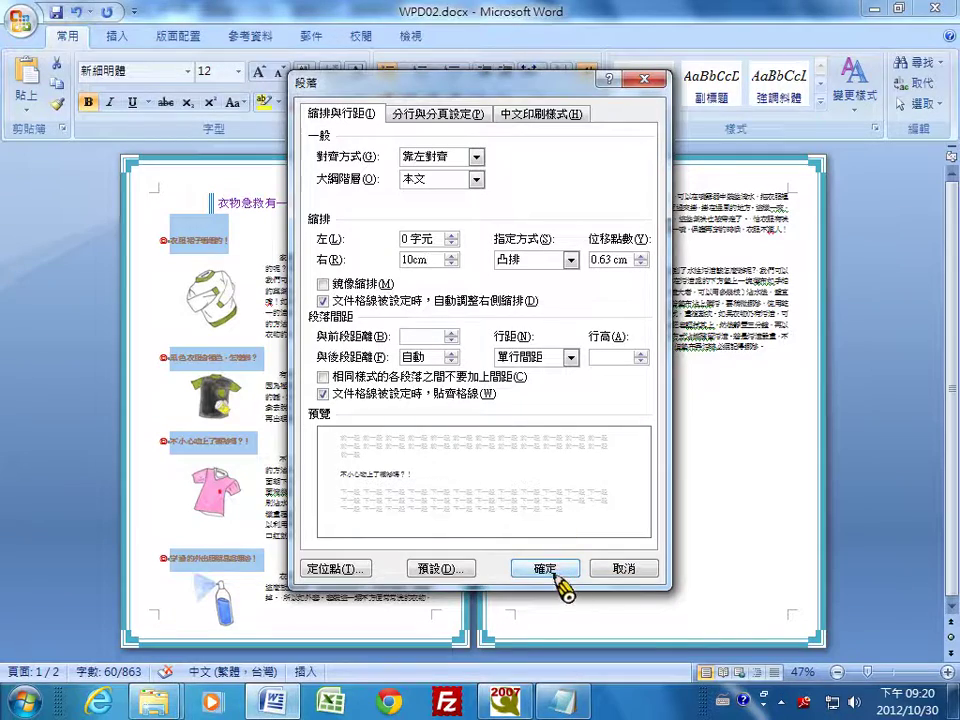
pyautogui.click(553, 572)
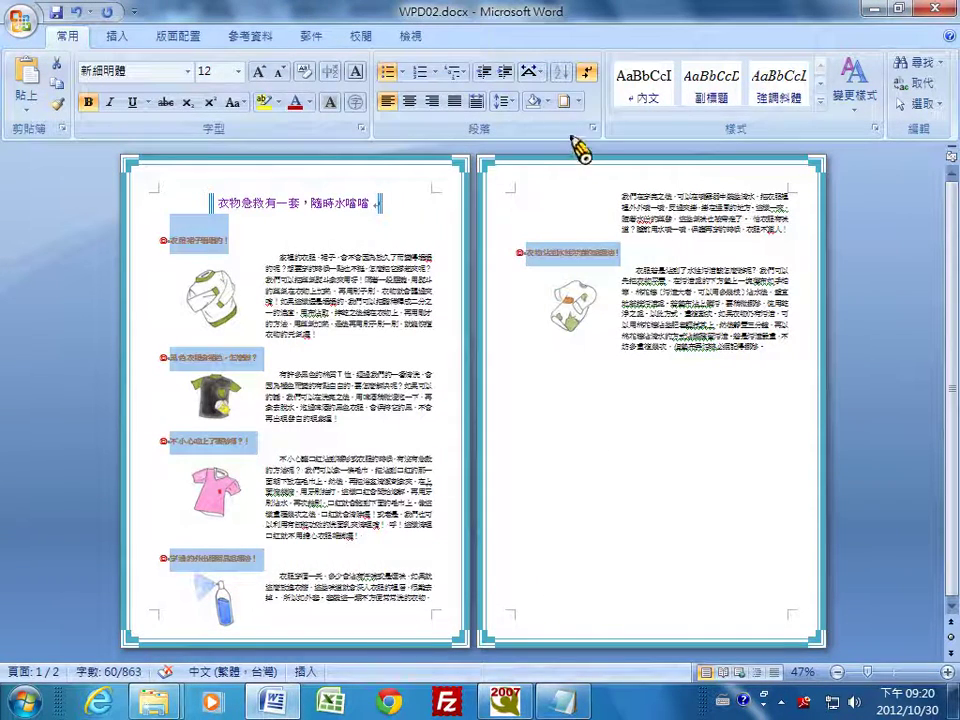
# Shade the headings with a light cyan paragraph fill (Accent 5, lighter 60%).
pyautogui.click(579, 102)
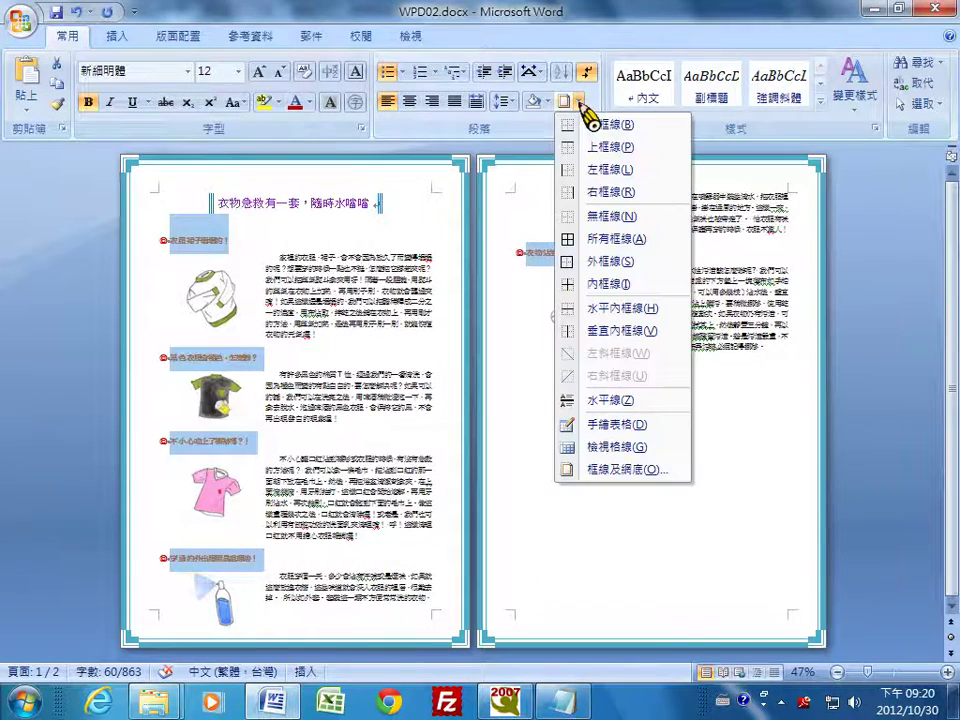
pyautogui.click(615, 469)
pyautogui.click(400, 190)
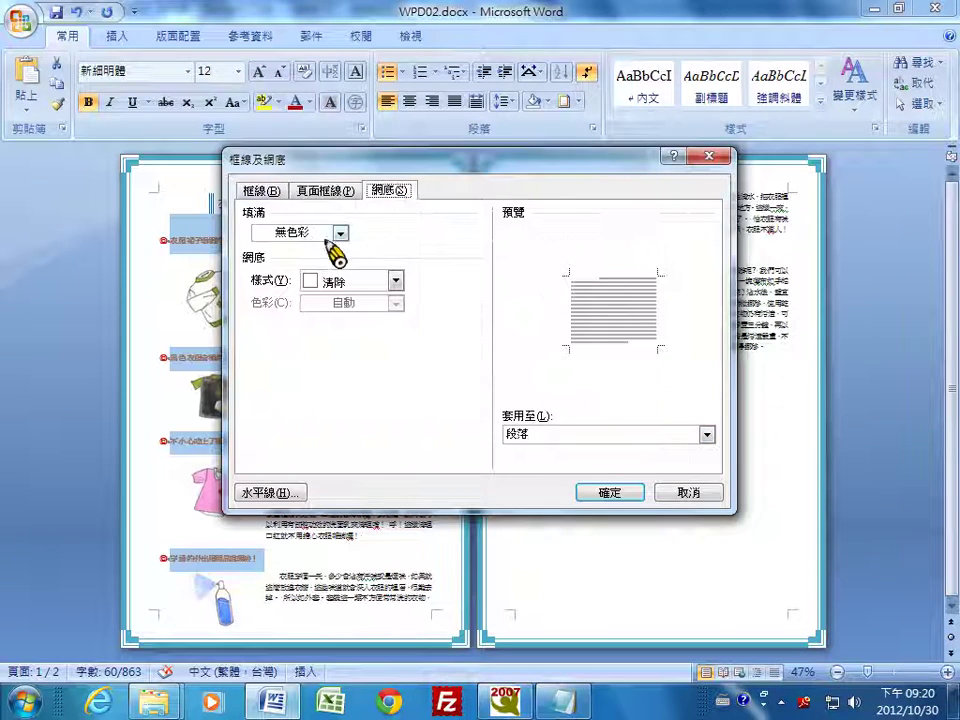
pyautogui.click(340, 233)
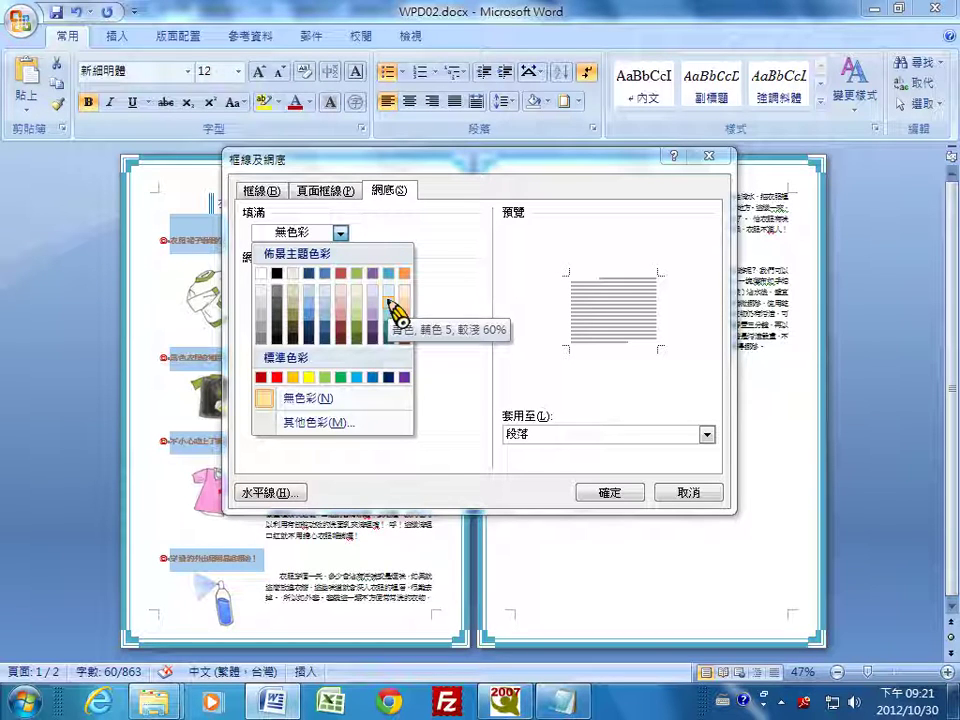
pyautogui.click(390, 303)
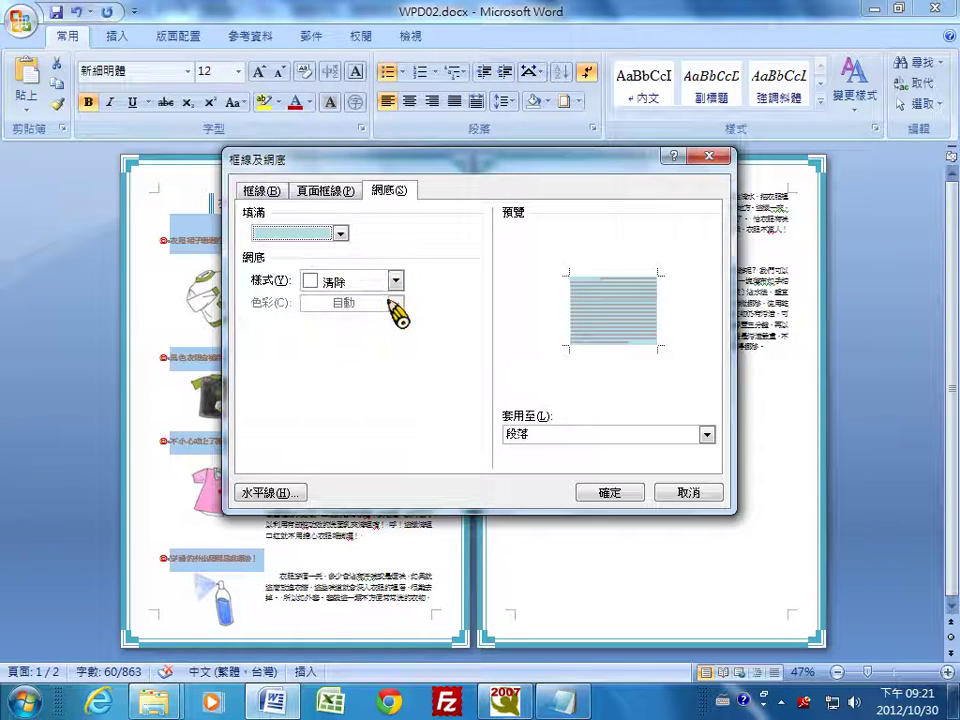
pyautogui.click(617, 494)
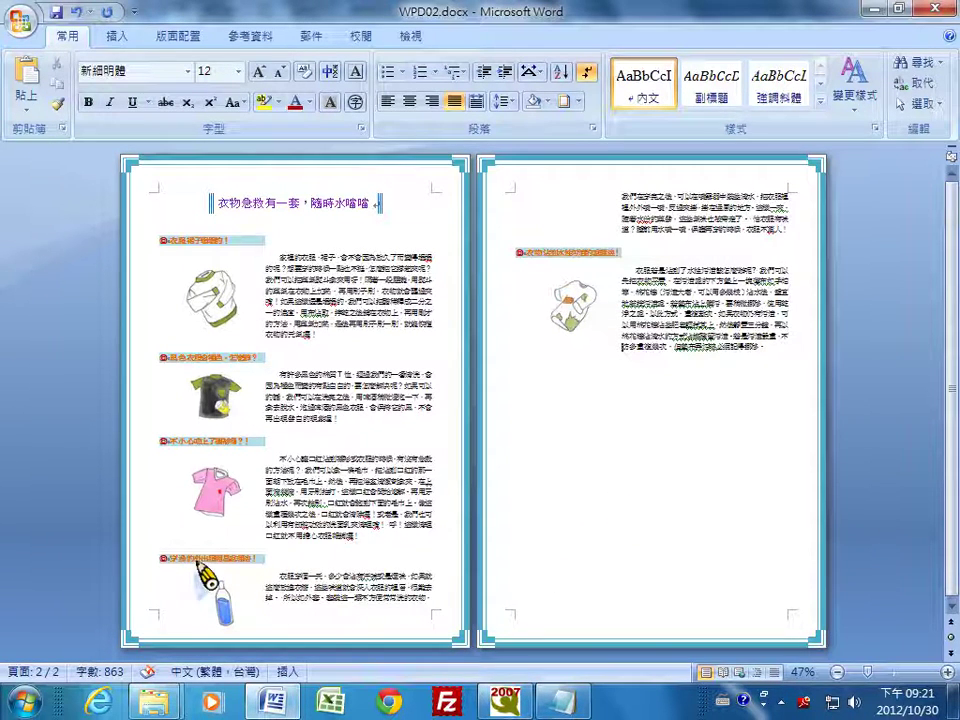
# Turn on Page break before for the fourth heading so its section begins page 2.
pyautogui.click(225, 564)
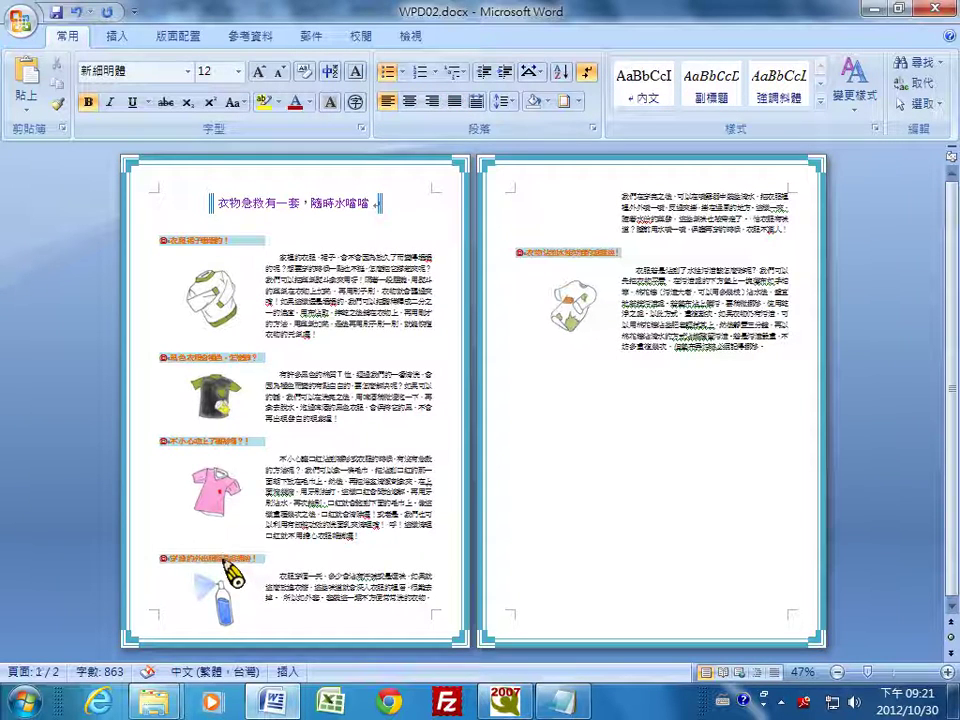
pyautogui.click(593, 128)
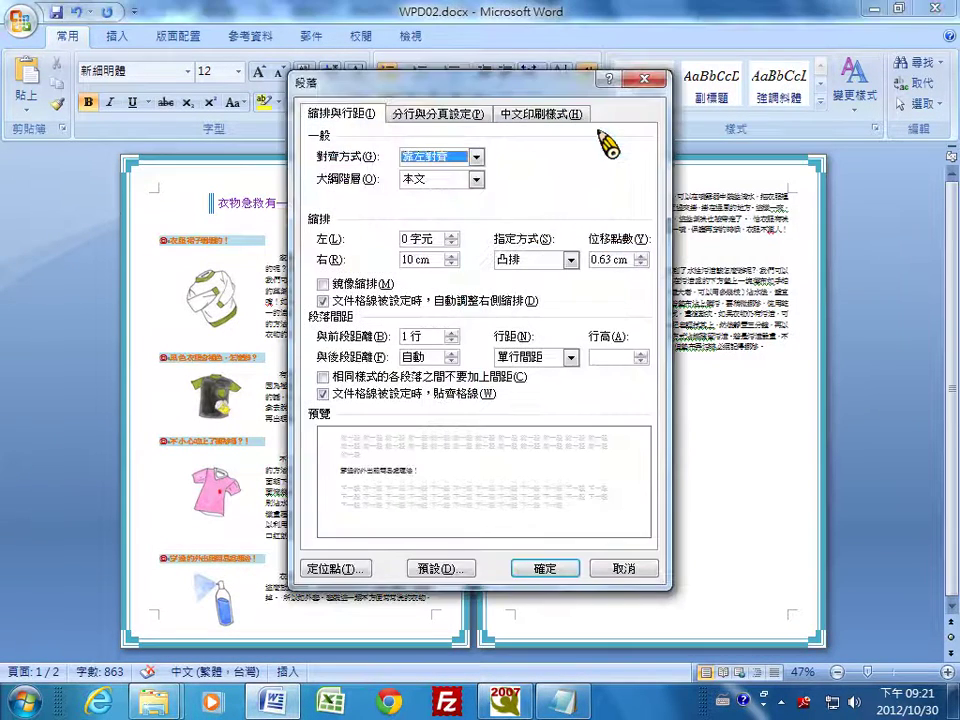
pyautogui.click(449, 117)
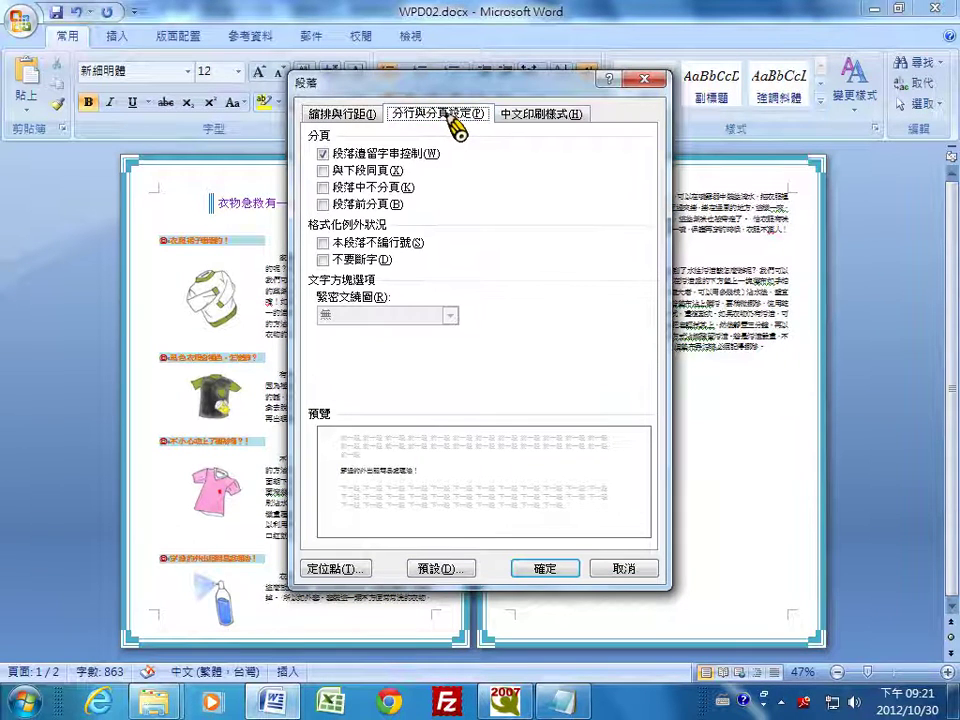
pyautogui.click(330, 218)
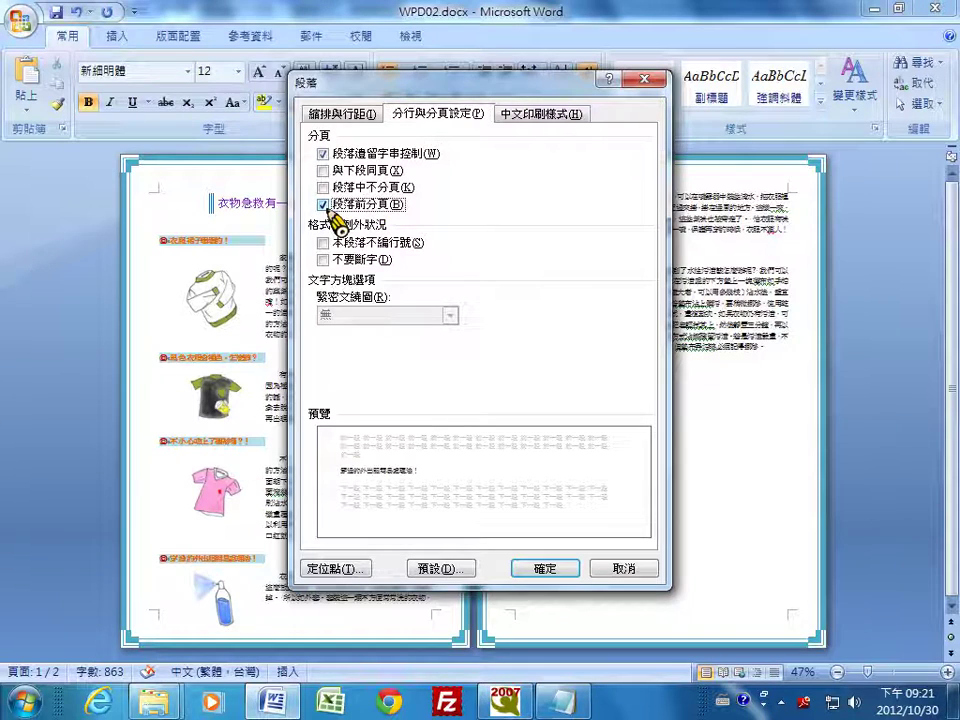
pyautogui.click(557, 569)
pyautogui.click(558, 571)
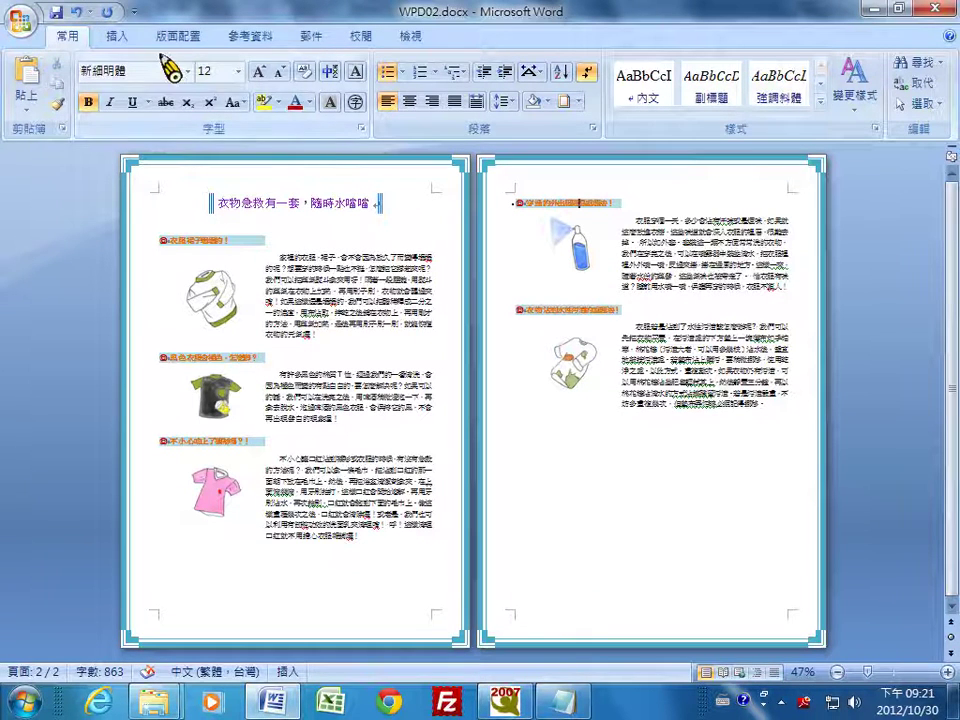
# Set the page border width to 15 pt.
pyautogui.click(188, 36)
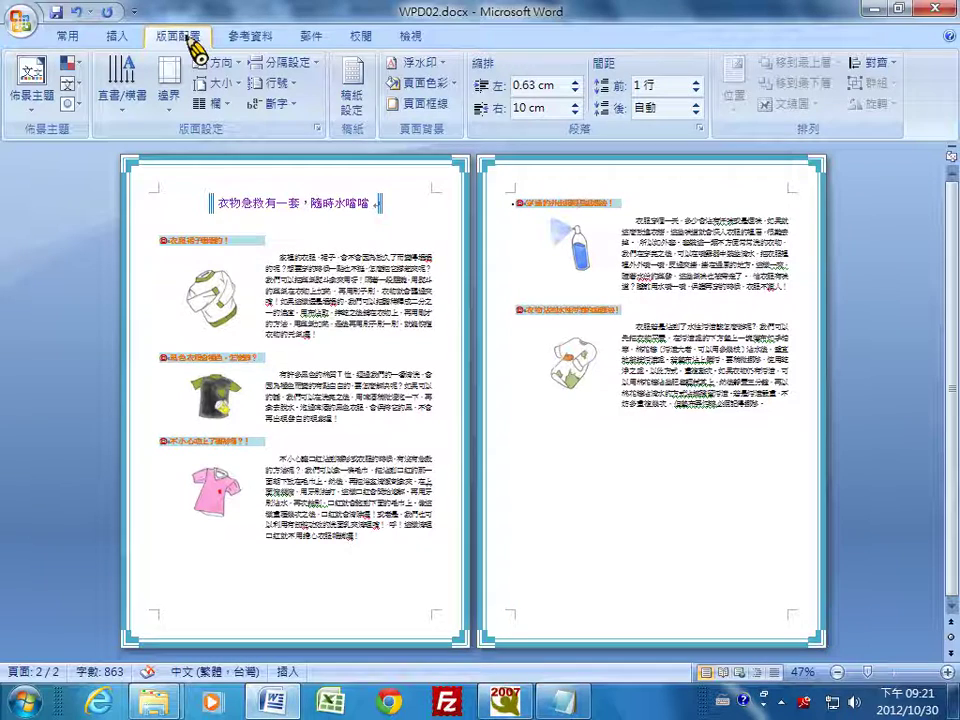
pyautogui.click(425, 104)
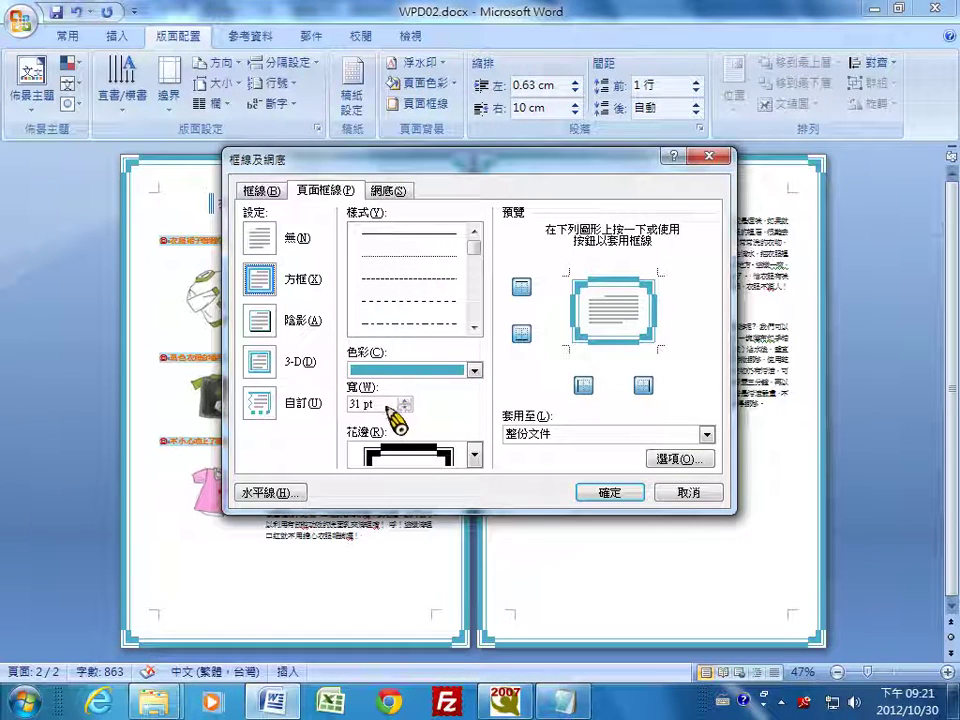
pyautogui.moveTo(400, 404); pyautogui.dragTo(338, 408)
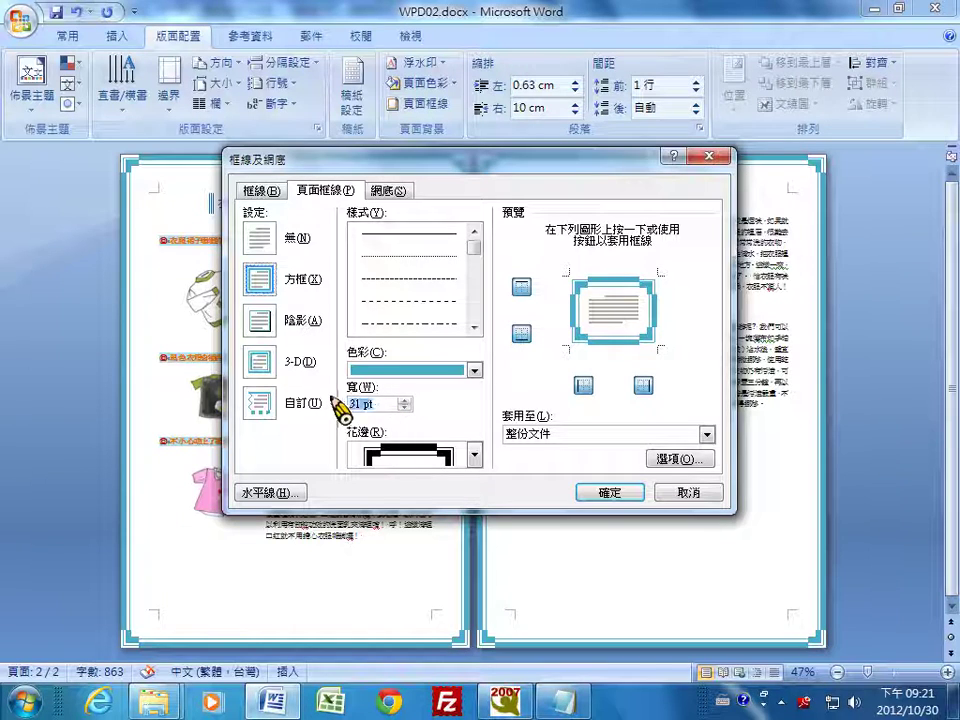
pyautogui.write('15')
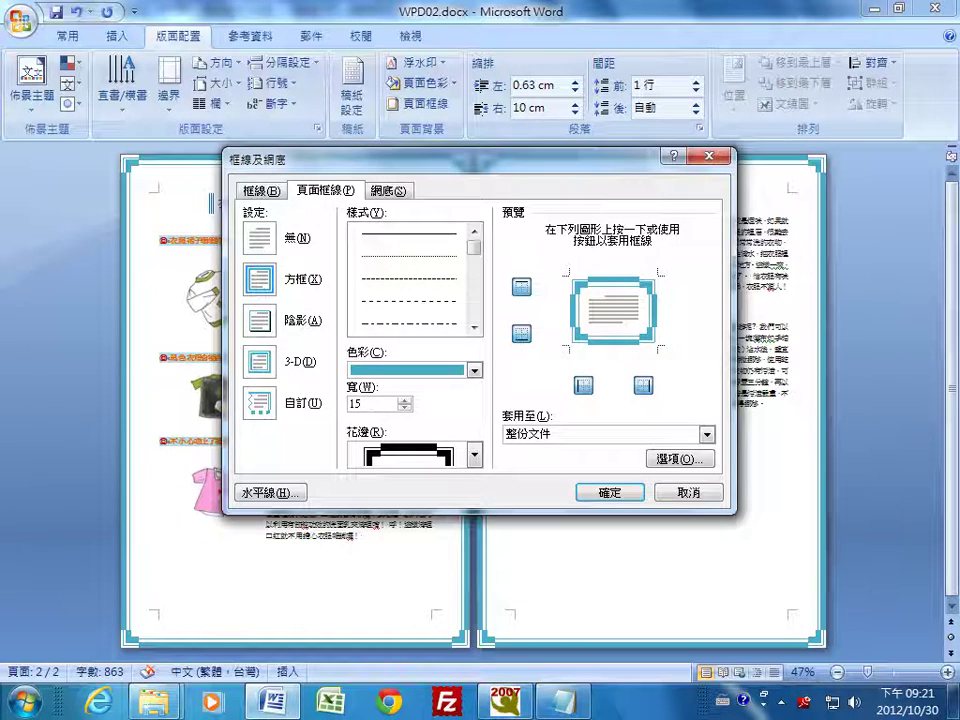
# Place the page border 1 cm from the top, bottom, left and right page edges.
pyautogui.click(680, 460)
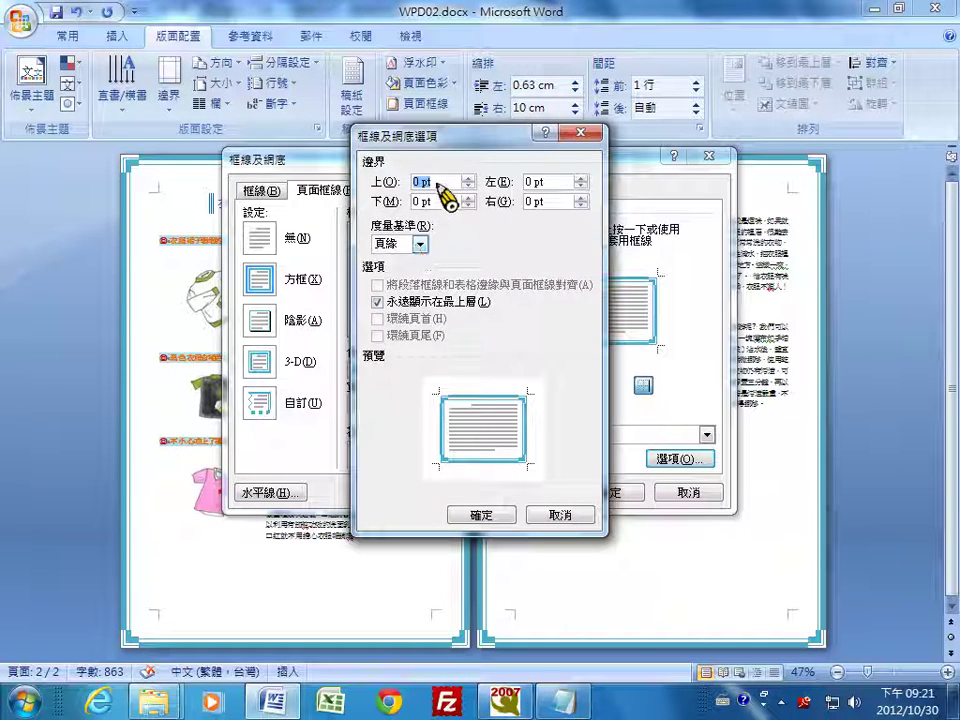
pyautogui.write('1')
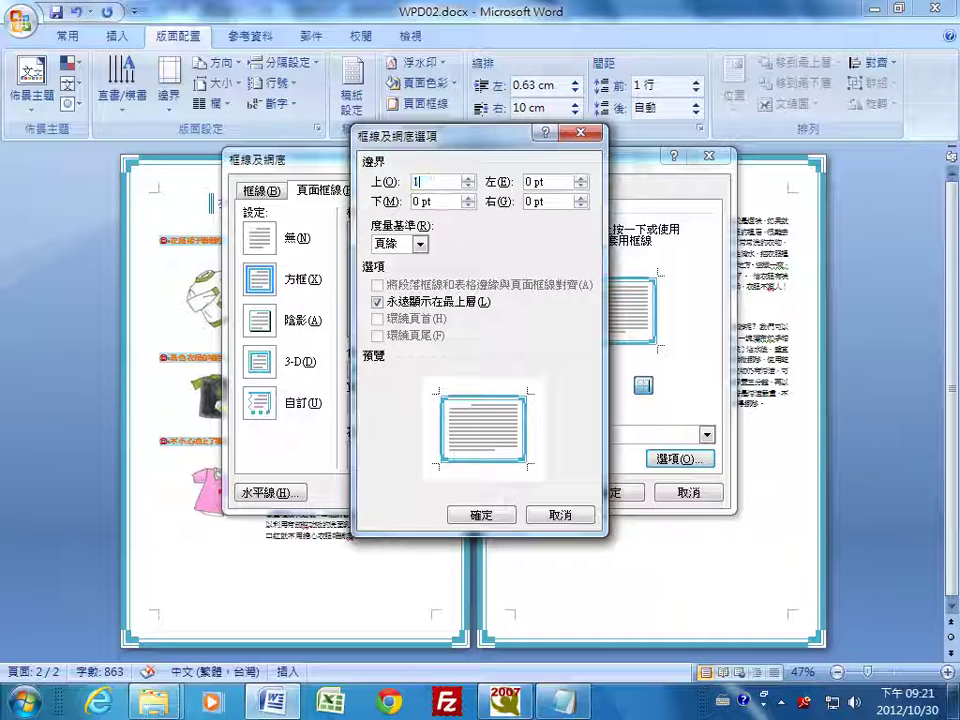
pyautogui.write('cm')
pyautogui.moveTo(440, 202); pyautogui.dragTo(378, 207)
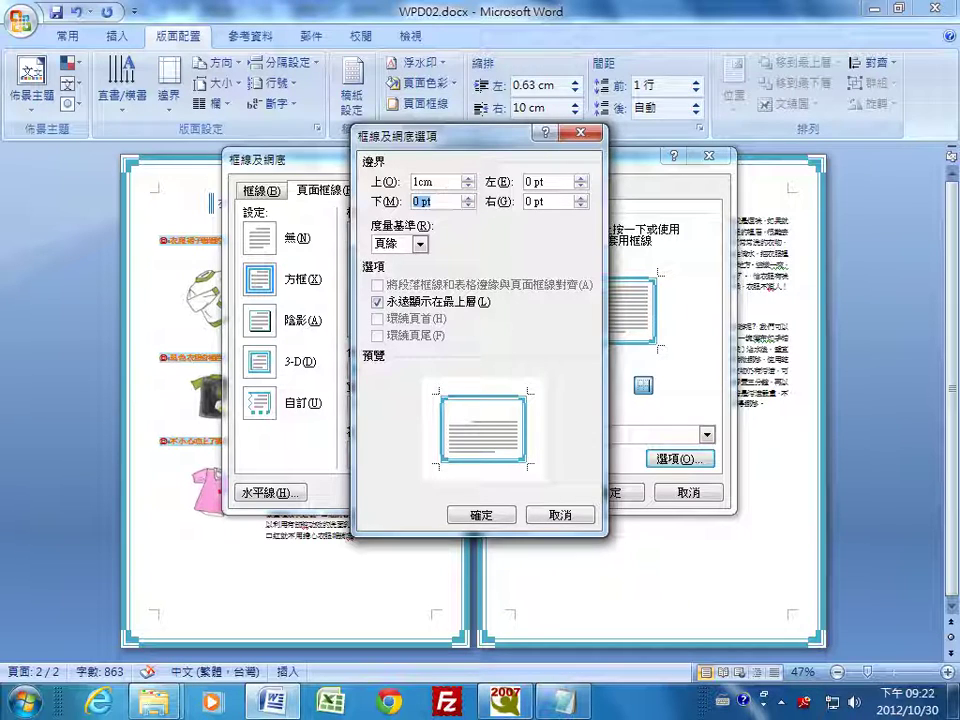
pyautogui.write('1cm')
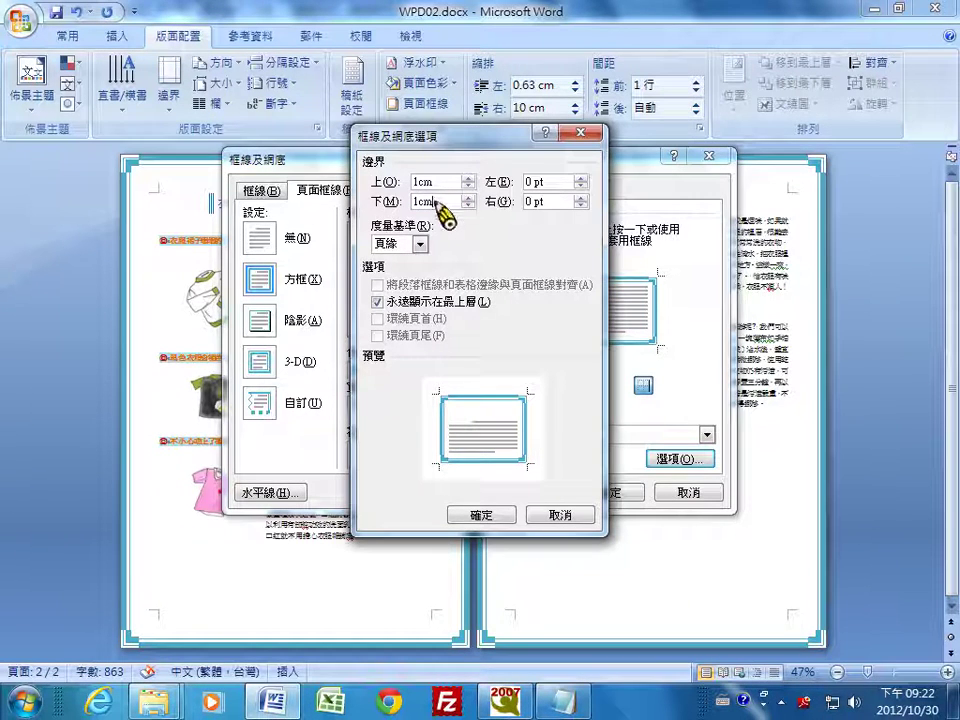
pyautogui.doubleClick(395, 203)
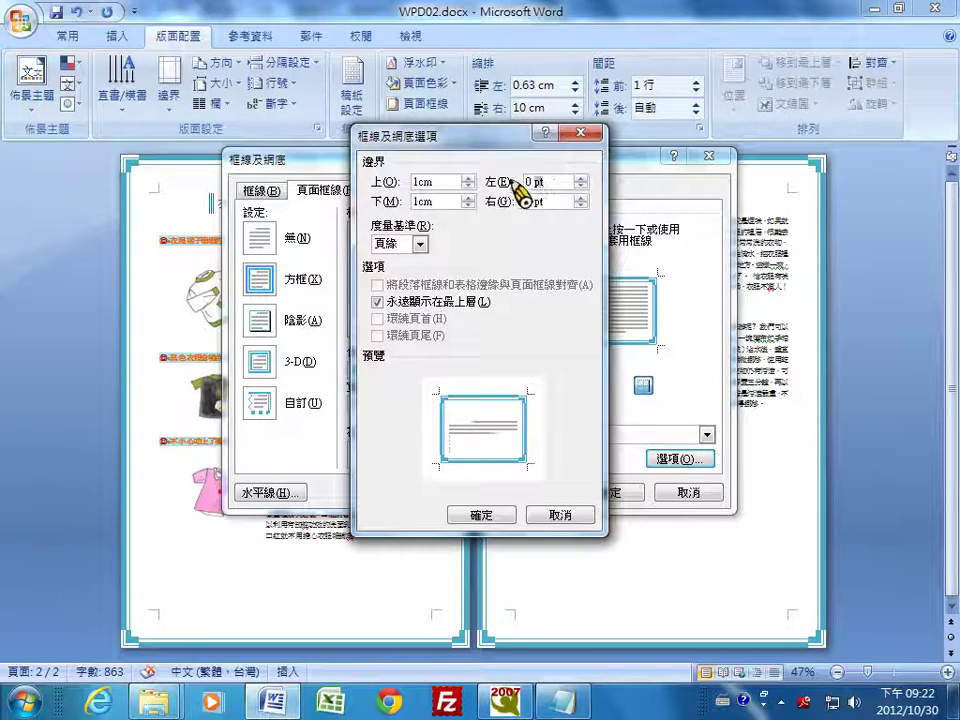
pyautogui.doubleClick(550, 183)
pyautogui.write('1cm')
pyautogui.press('Tab')
pyautogui.write('1cm')
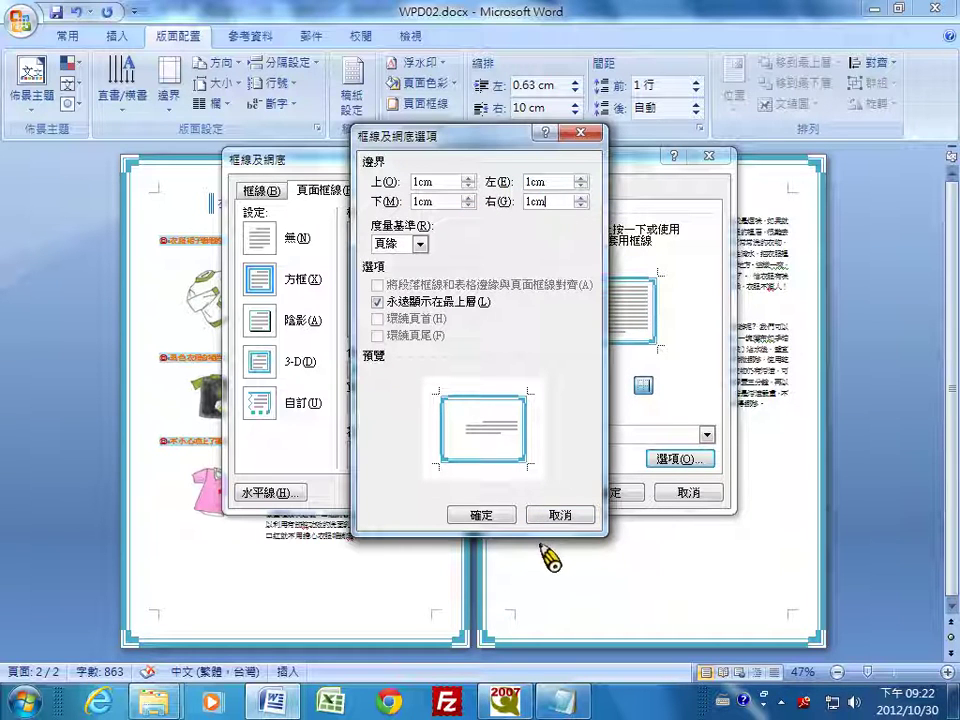
pyautogui.click(497, 516)
pyautogui.click(609, 493)
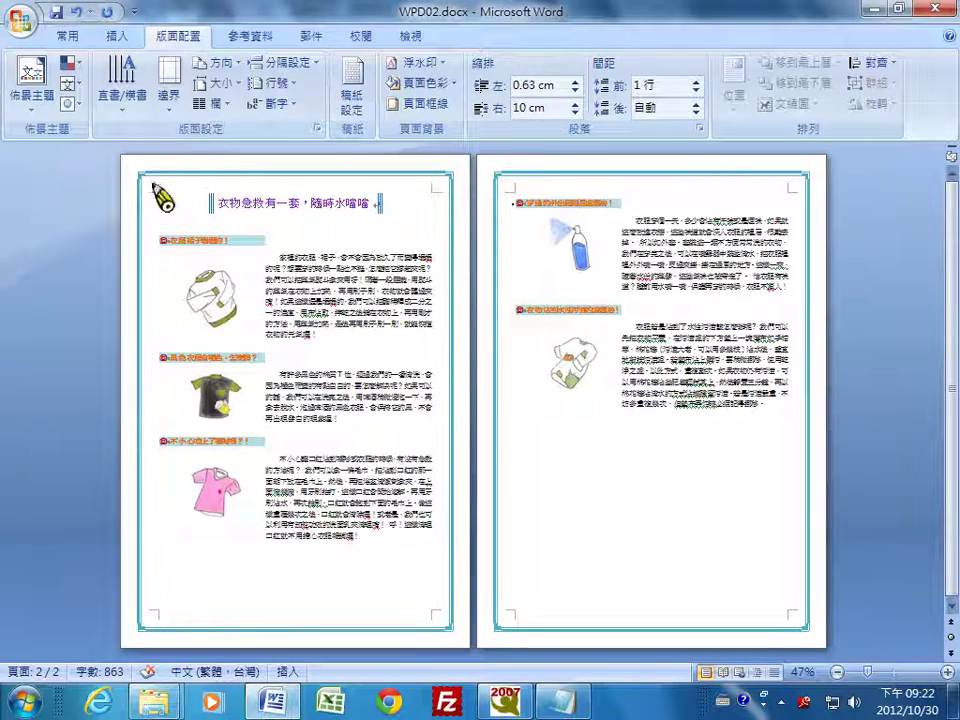
# Save the document as WPA02.docx in C:\ANS.csf.
pyautogui.click(20, 20)
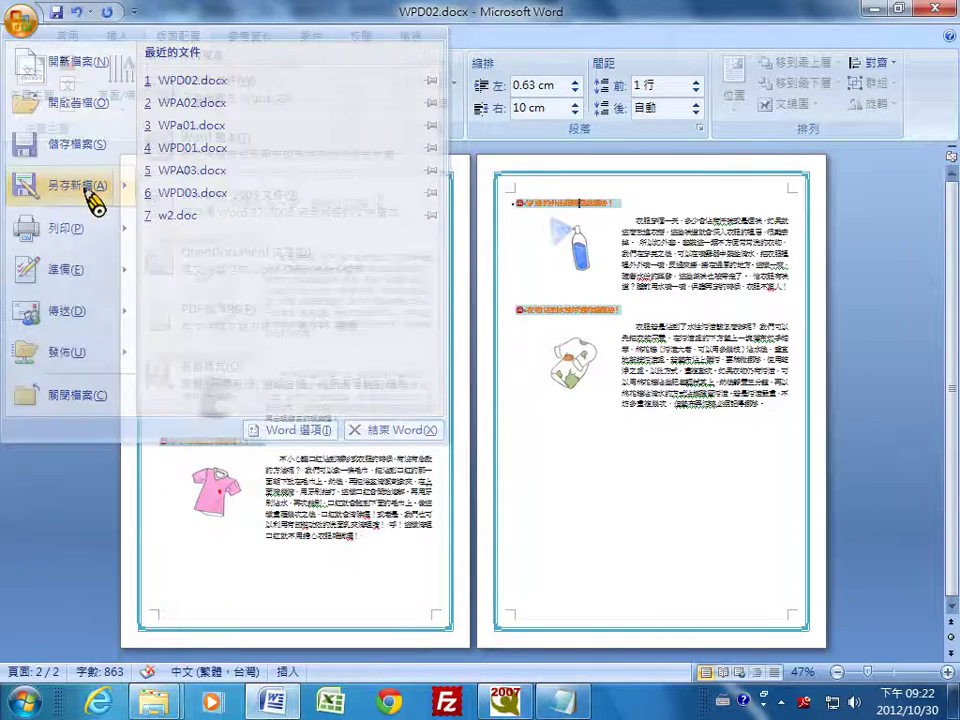
pyautogui.click(94, 186)
pyautogui.moveTo(145, 347); pyautogui.dragTo(153, 347)
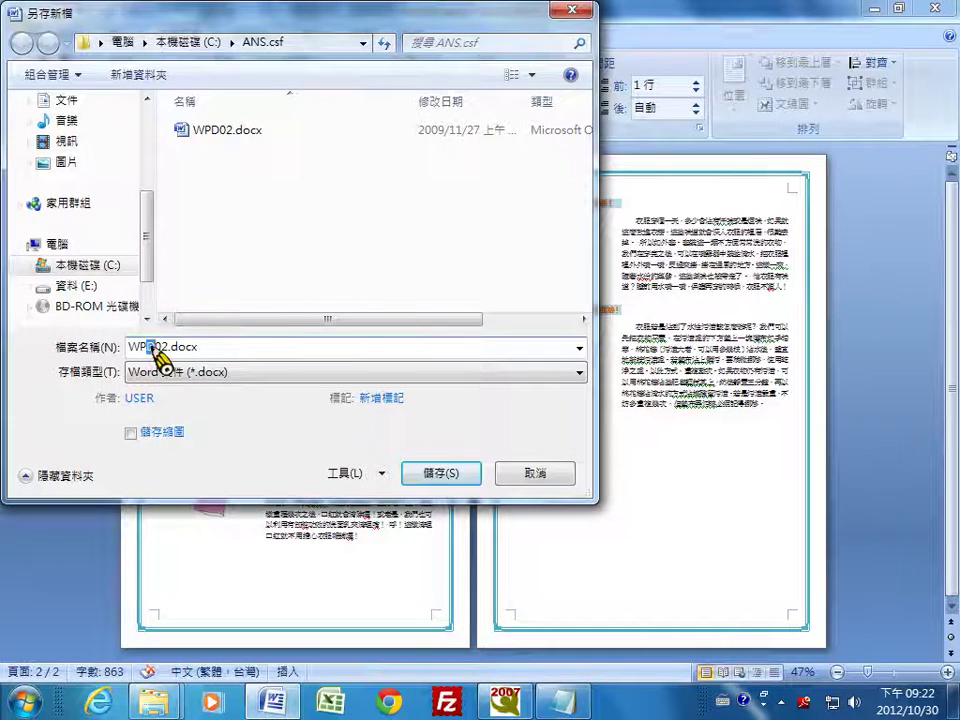
pyautogui.write('A')
pyautogui.click(452, 473)
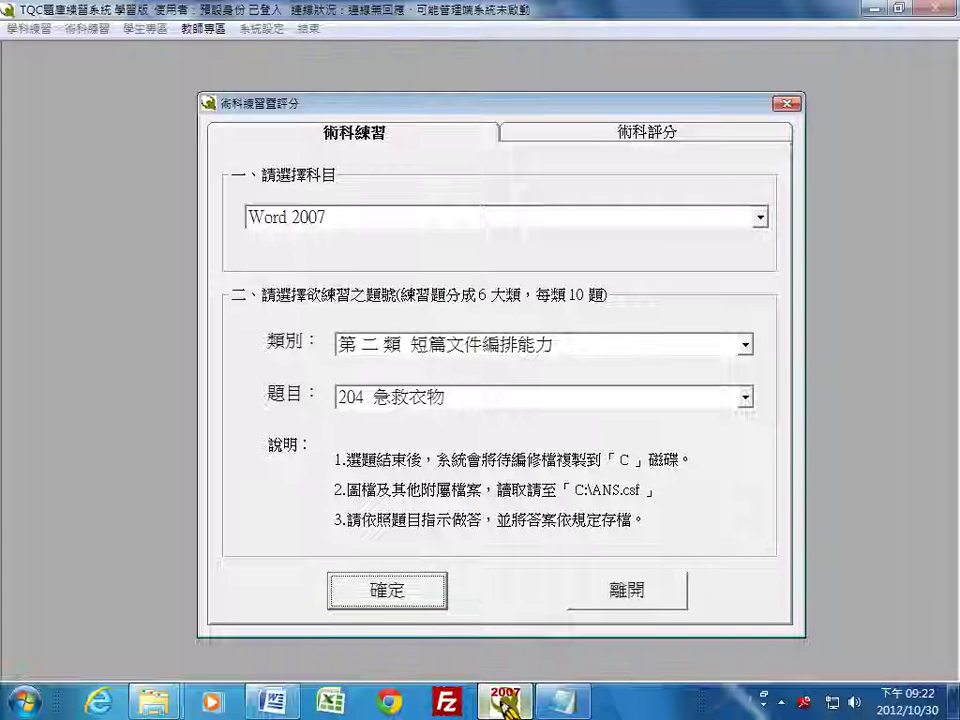
# Grade question 204 in the TQC system and open score.txt, showing 10 out of 10.
pyautogui.click(623, 146)
pyautogui.click(409, 587)
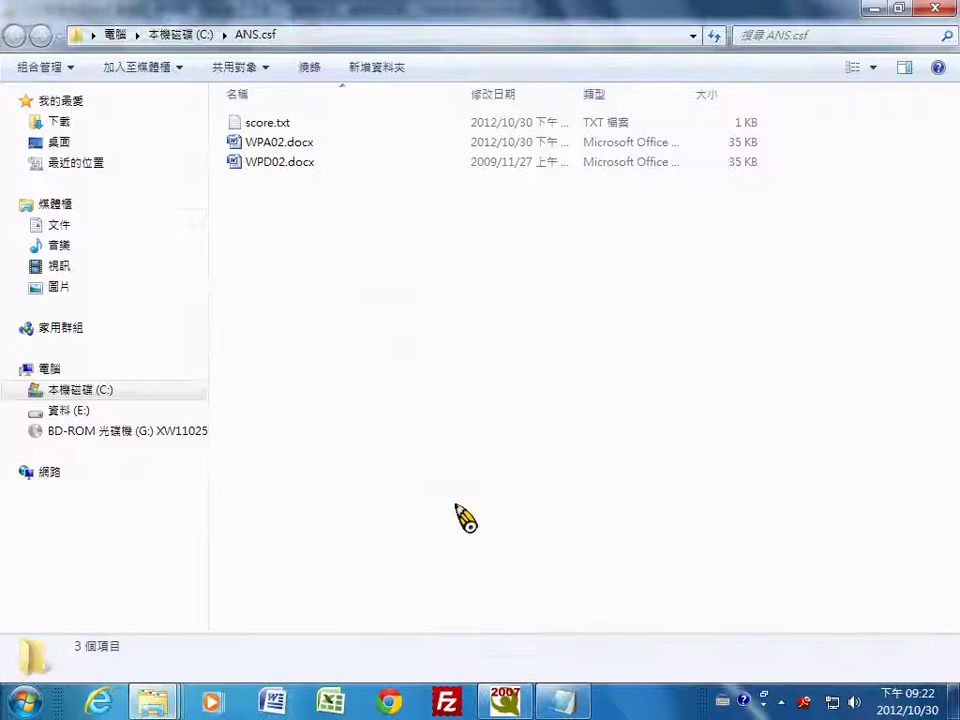
pyautogui.doubleClick(285, 128)
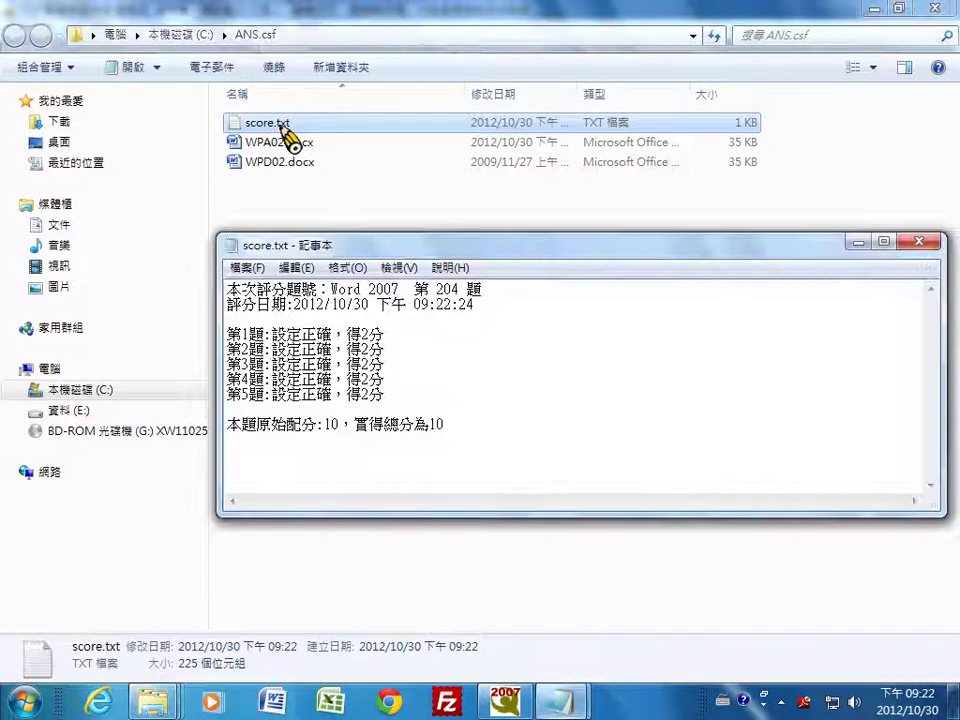